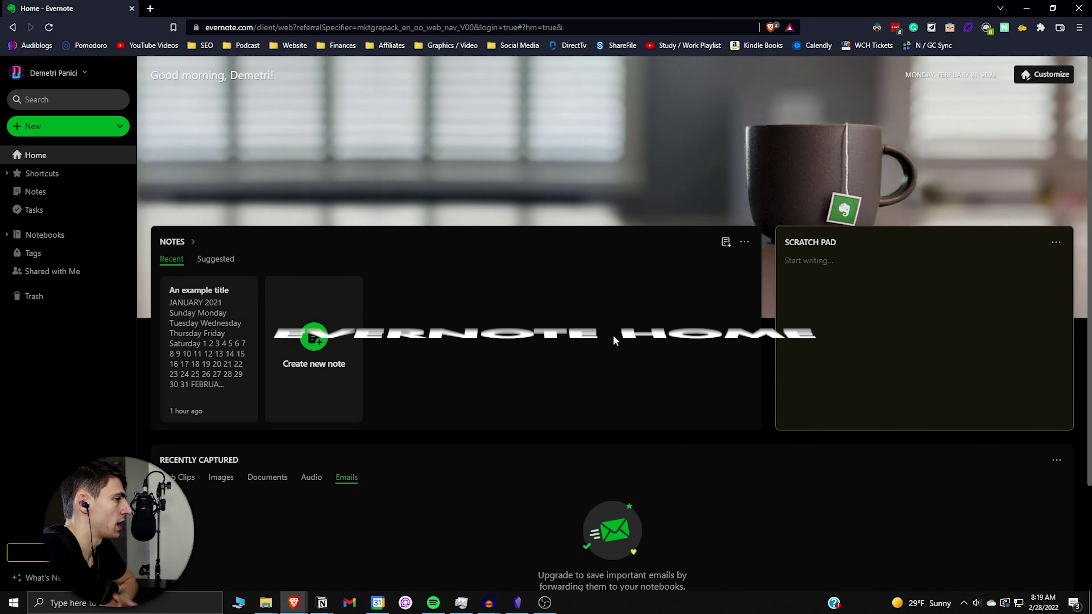
Drag the Calendar, My Tasks, Notebooks and a second Scratch Pad widget into the Home layout
scroll(415, 344, "down", 3)
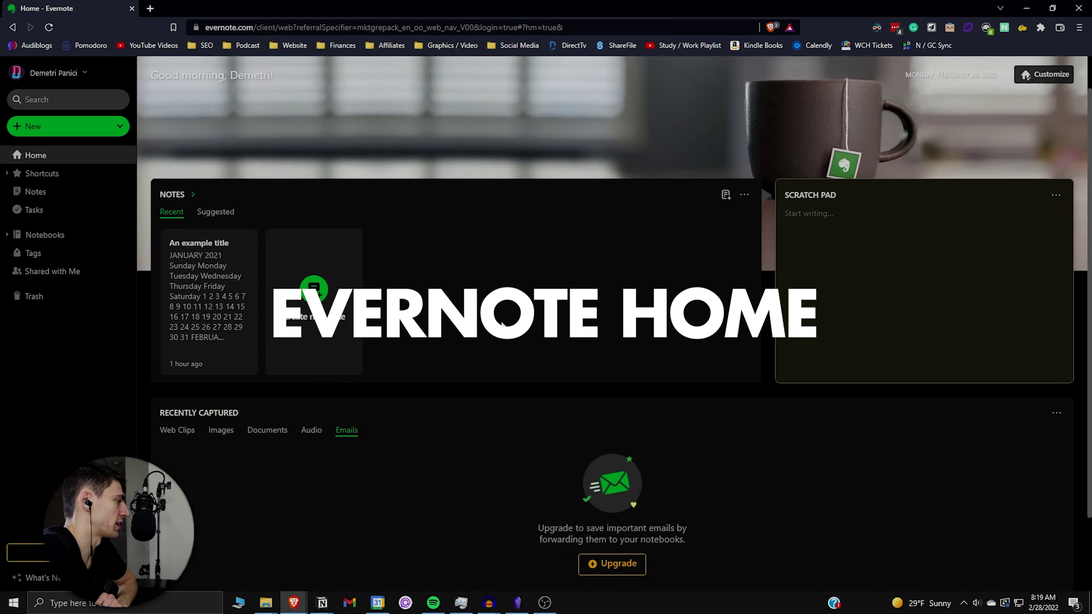
scroll(467, 433, "up", 3)
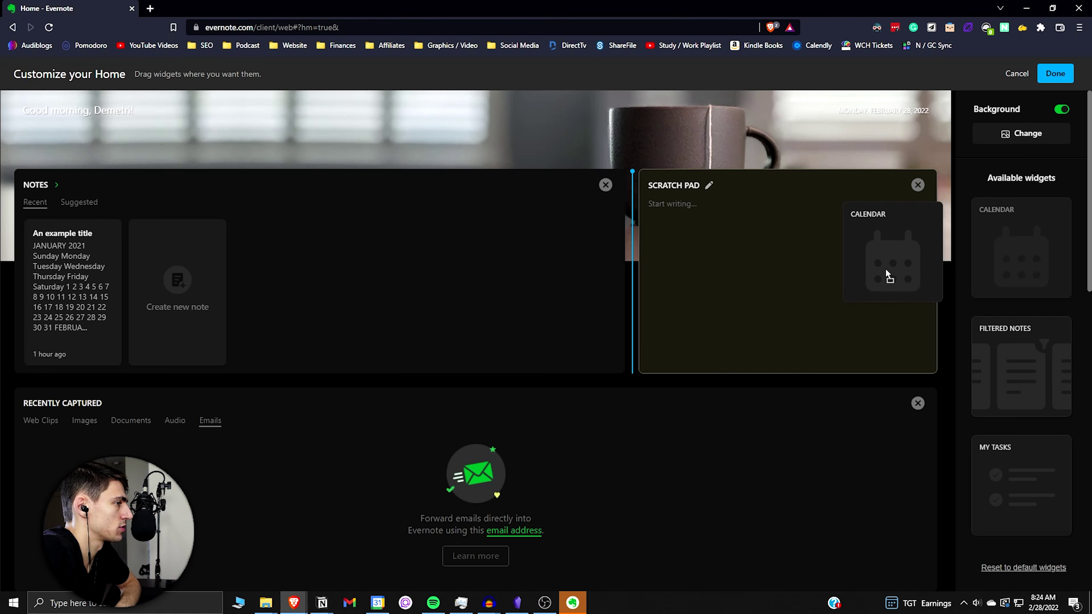
left_click_drag(884, 274, 882, 269)
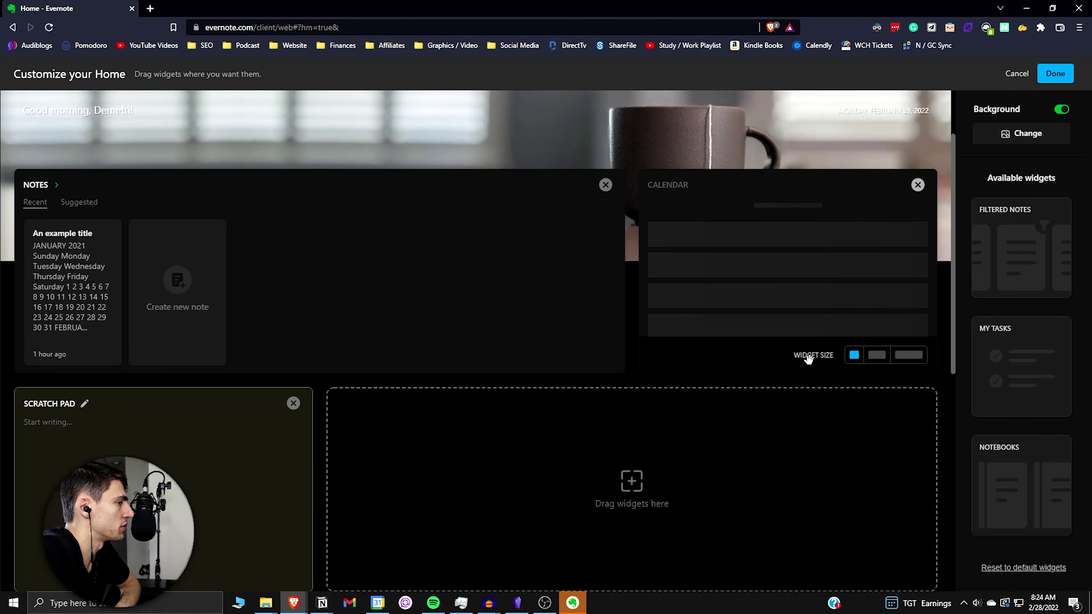
left_click_drag(1030, 364, 870, 393)
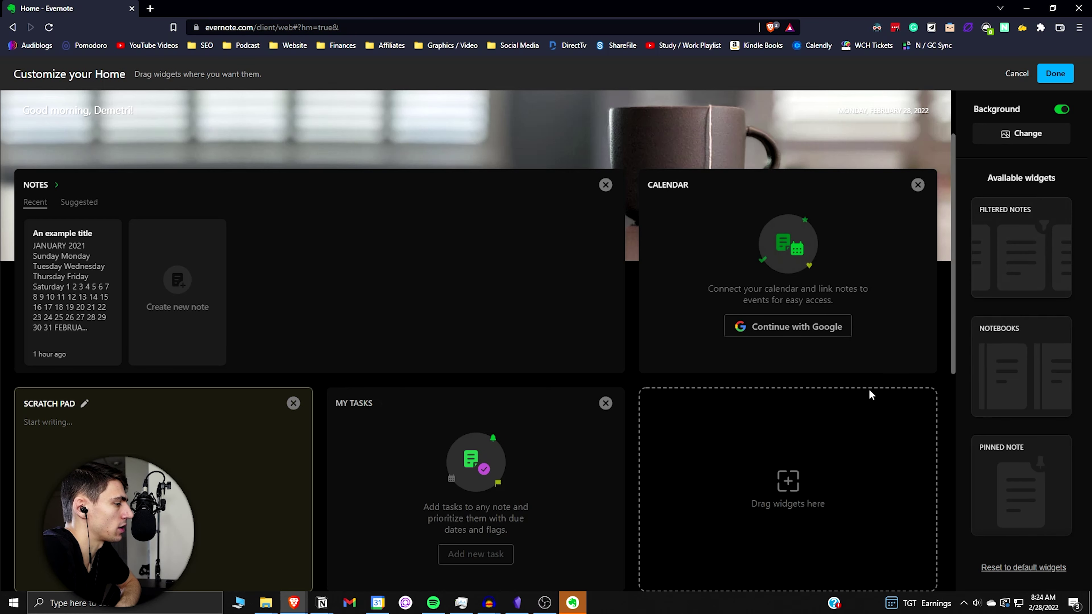
left_click_drag(1053, 387, 873, 452)
left_click_drag(1028, 454, 688, 431)
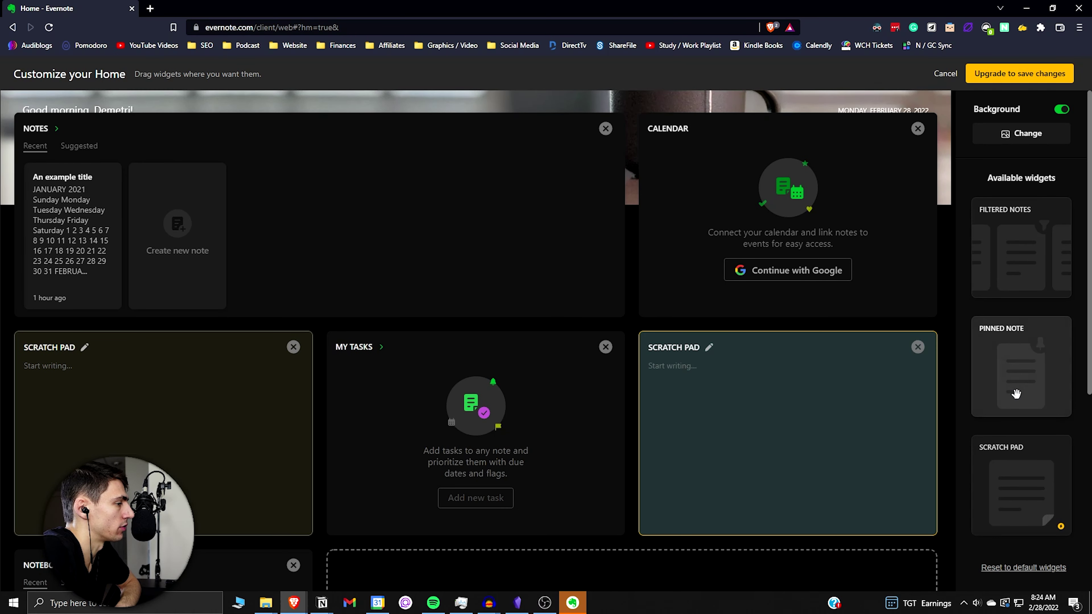
scroll(795, 399, "down", 1)
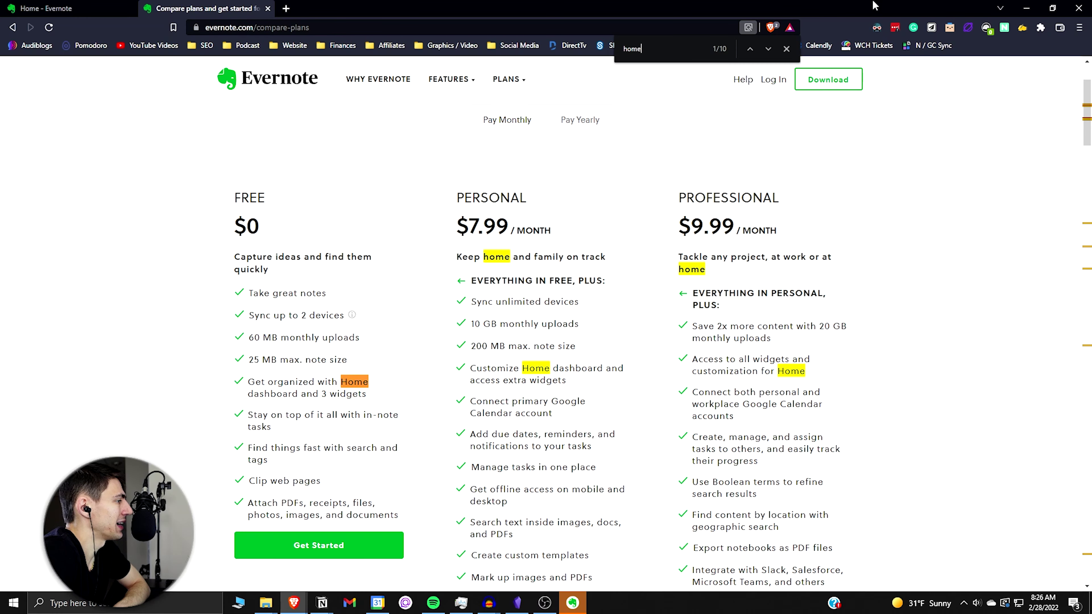
scroll(723, 483, "down", 1)
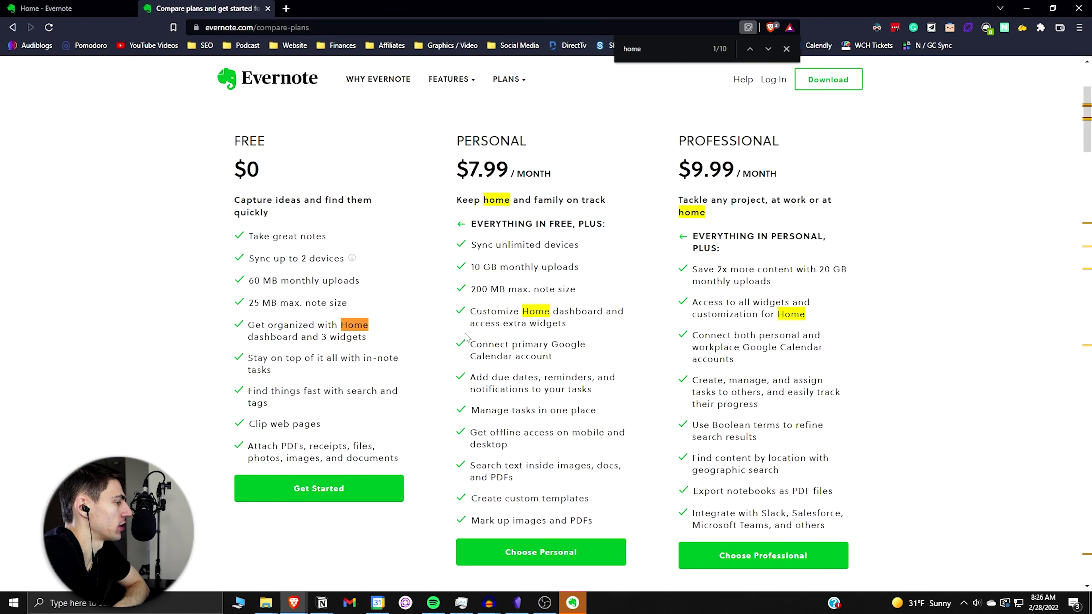
Close the find bar on the compare-plans page and go back to the Home dashboard
key("Escape")
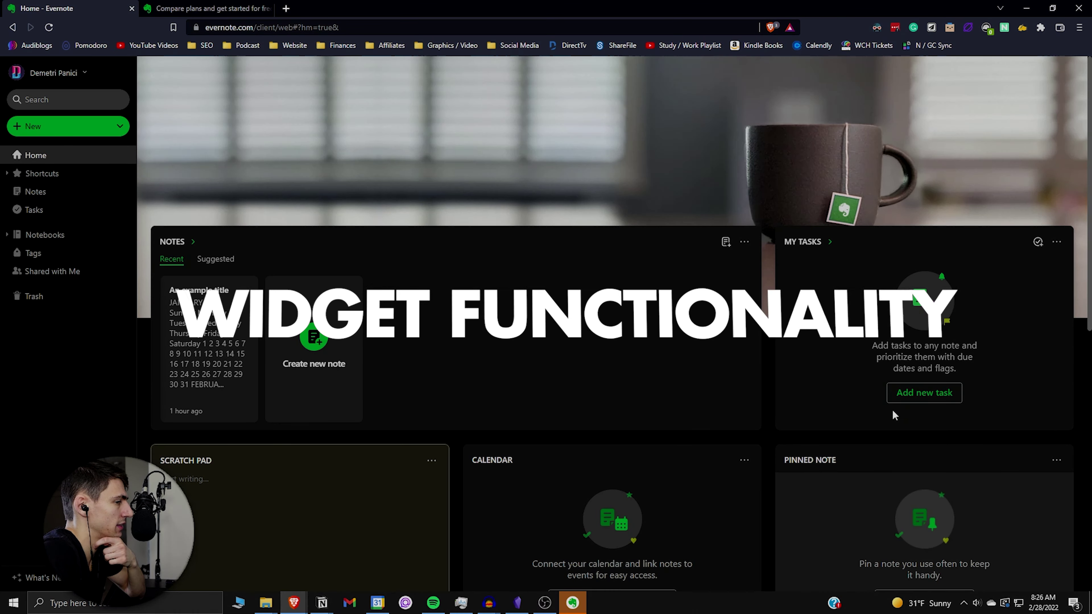
Add the Record Video and Edit Video tasks to the My Tasks widget
left_click(924, 393)
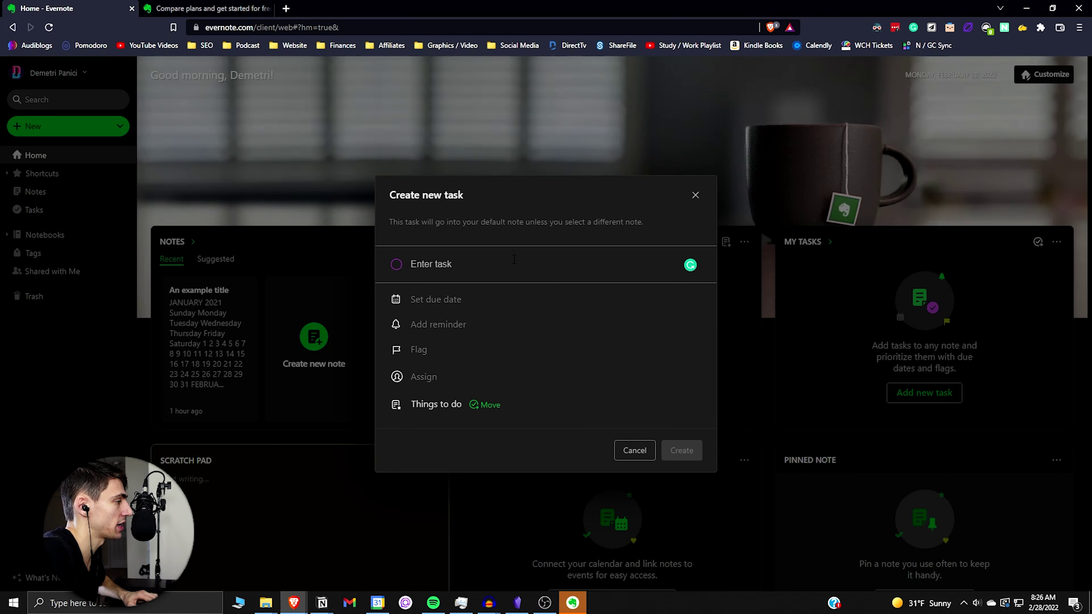
key("Return")
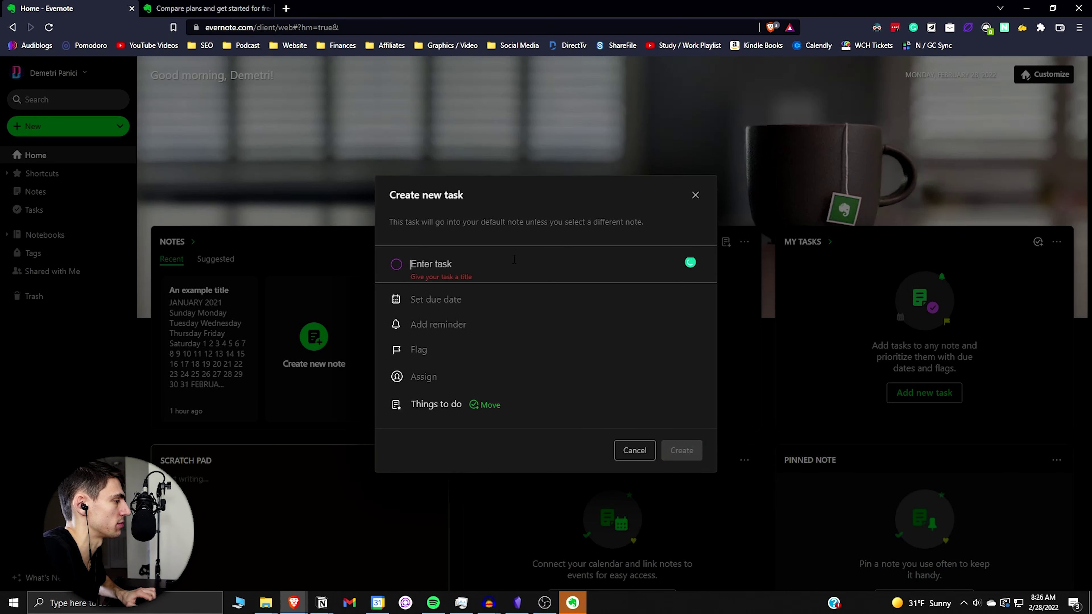
type("Recor")
type("d Vid")
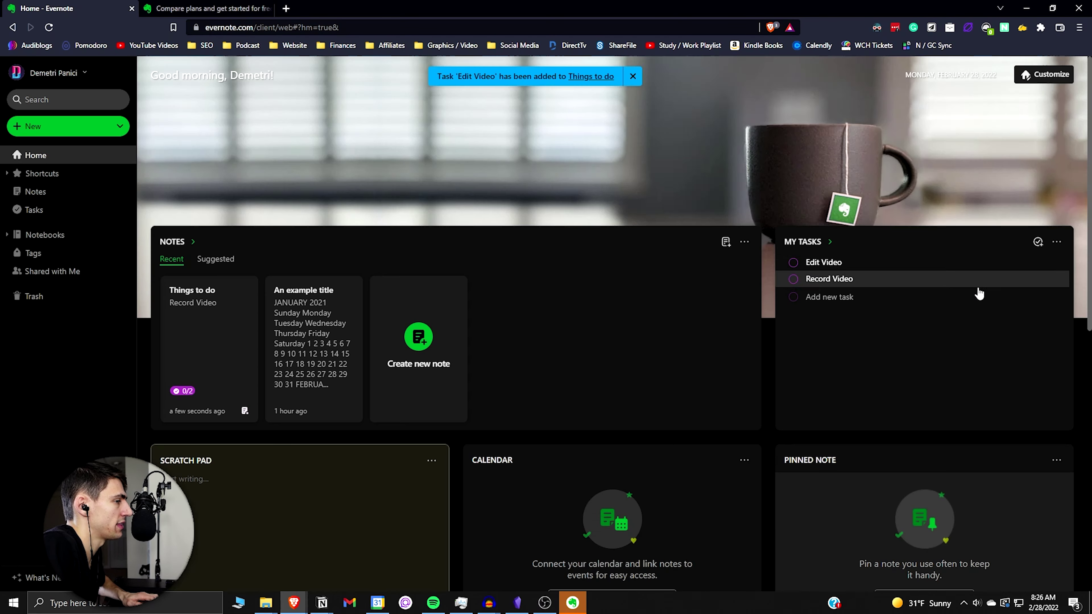
Set Edit Video's due date to tomorrow and Record Video's due date to today
left_click(949, 262)
left_click(444, 279)
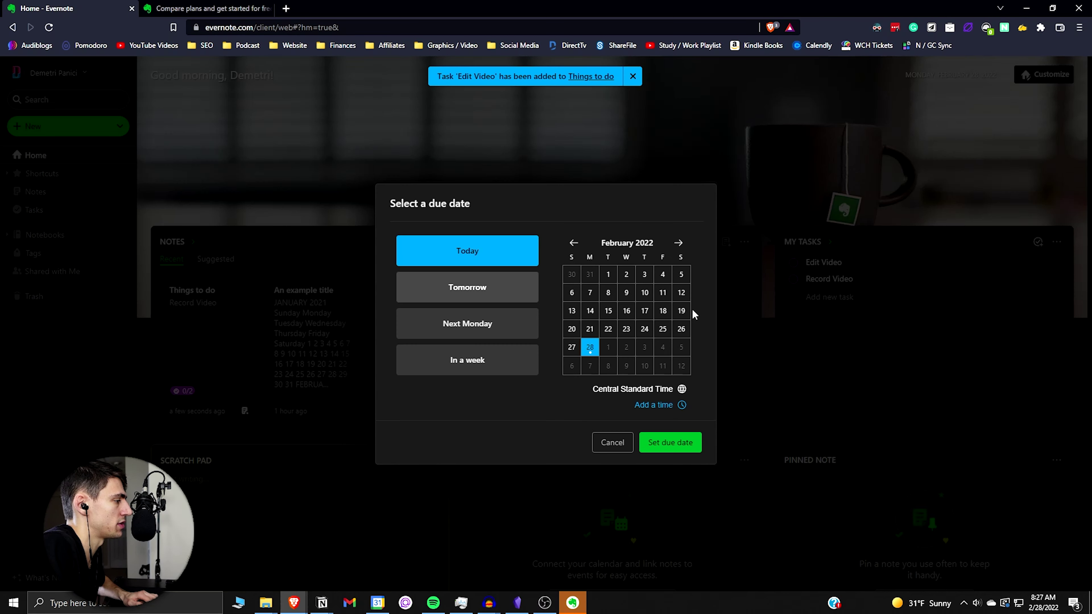
left_click(607, 351)
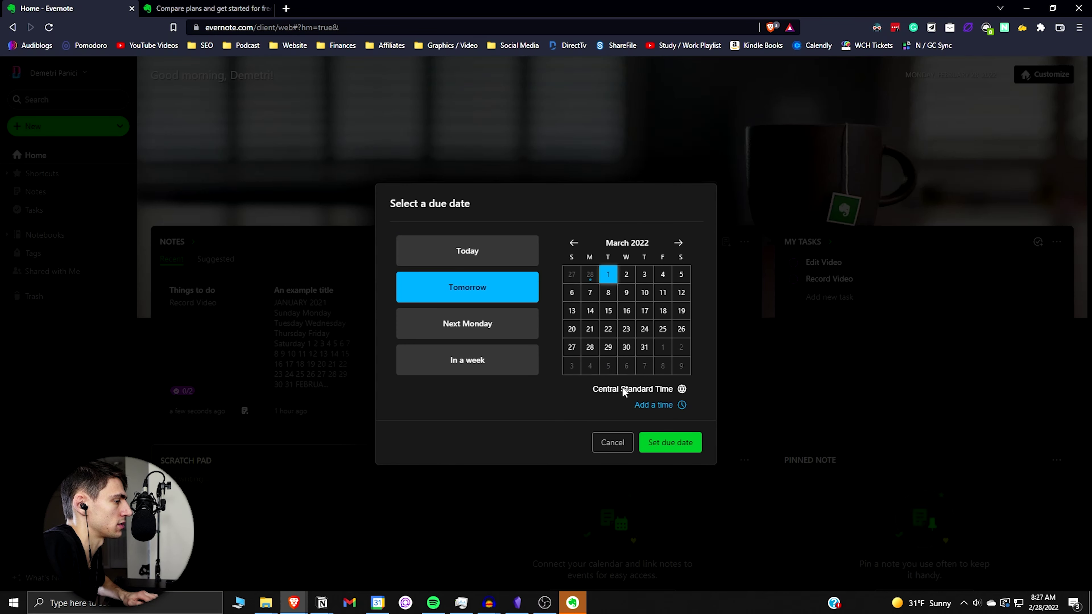
left_click(662, 443)
left_click(812, 286)
left_click(439, 280)
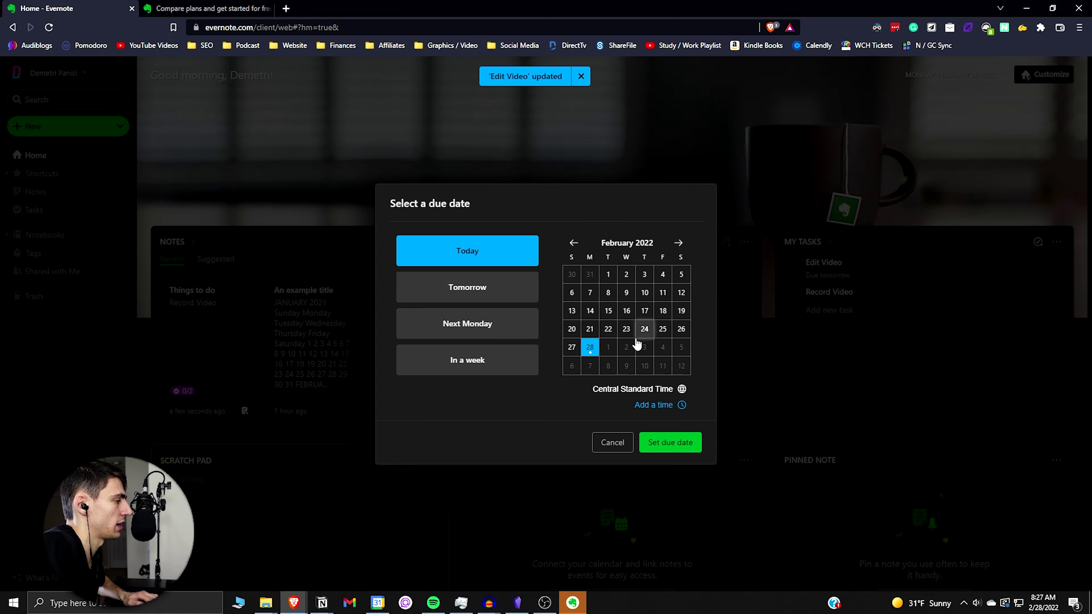
left_click(671, 442)
View the full task list from the My Tasks options, return Home, and begin another task
left_click(1057, 242)
left_click(1012, 272)
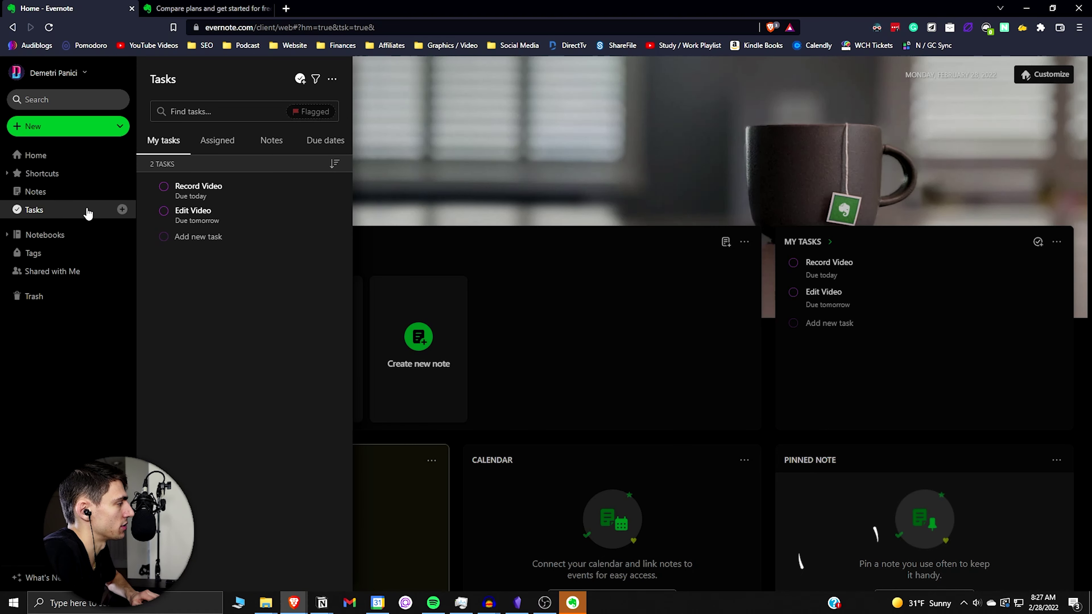
left_click(986, 321)
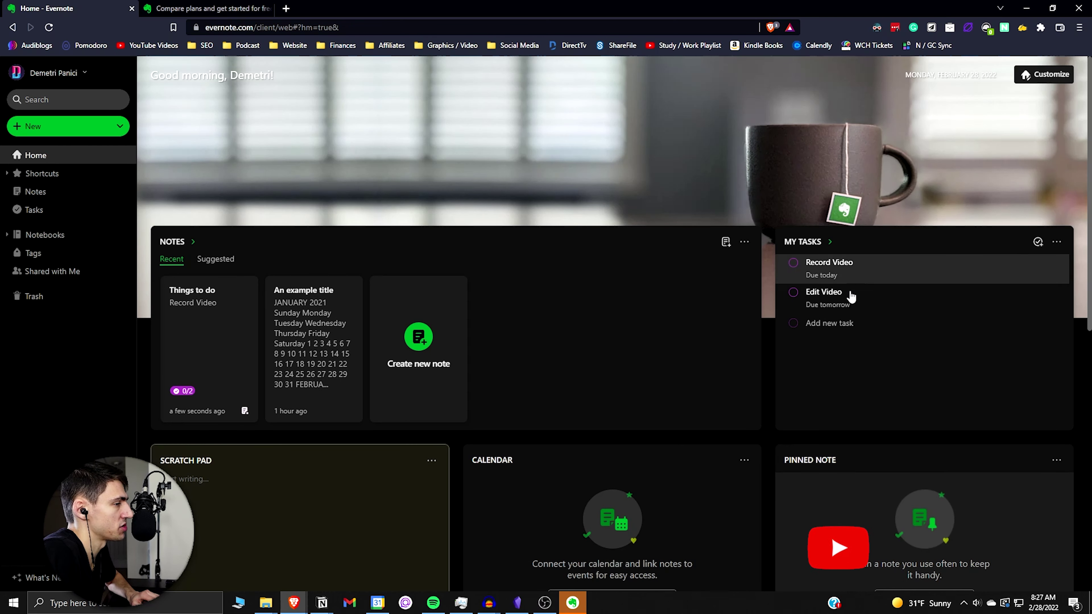
left_click(1038, 242)
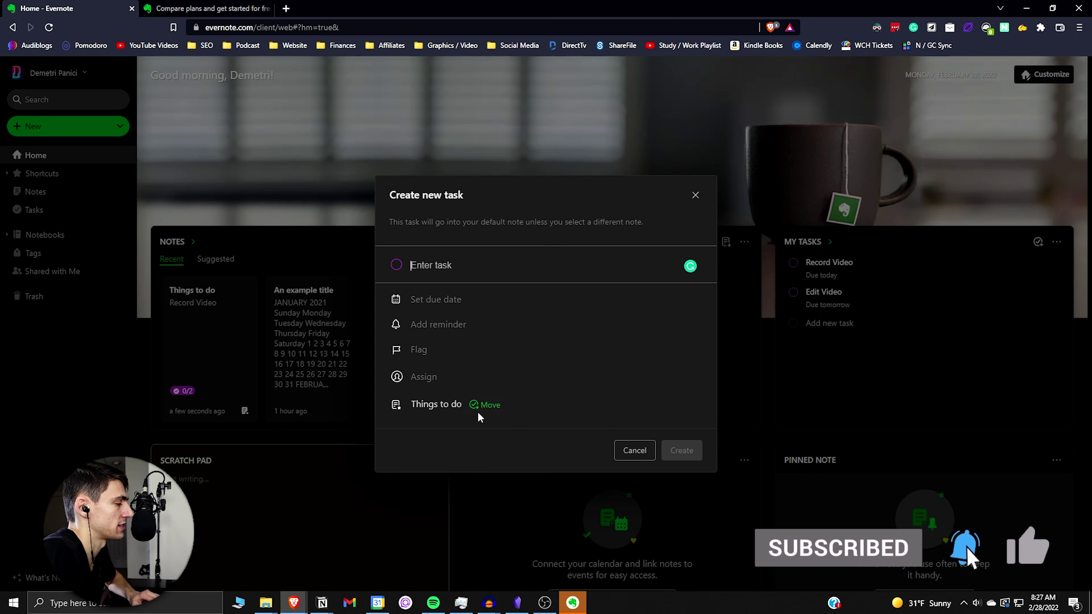
Dismiss the new task form and switch the Notes widget to Suggested notes
key("Escape")
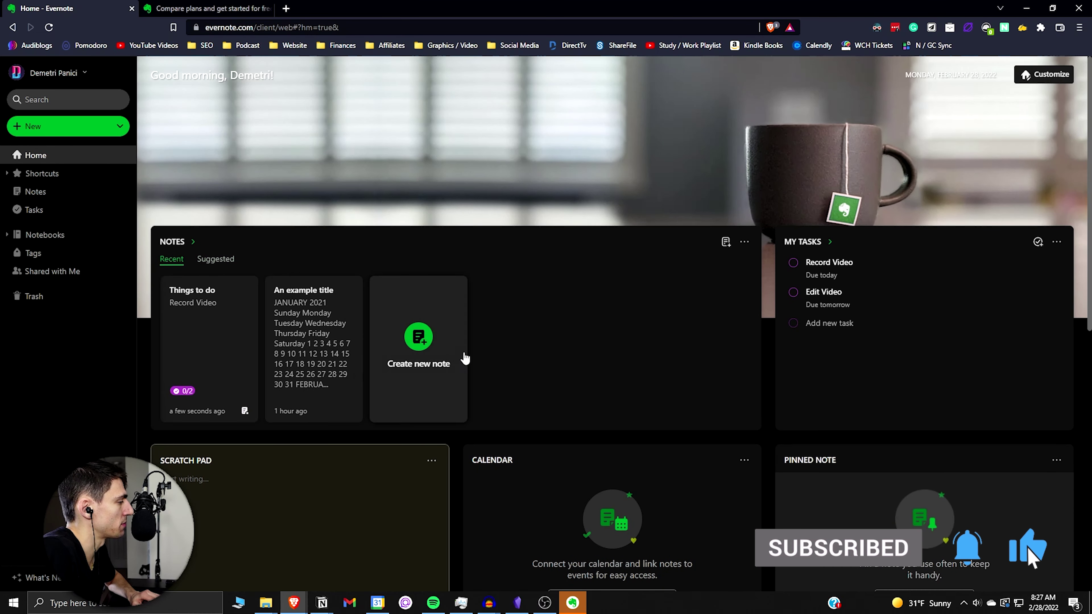
scroll(558, 409, "down", 3)
scroll(329, 401, "up", 3)
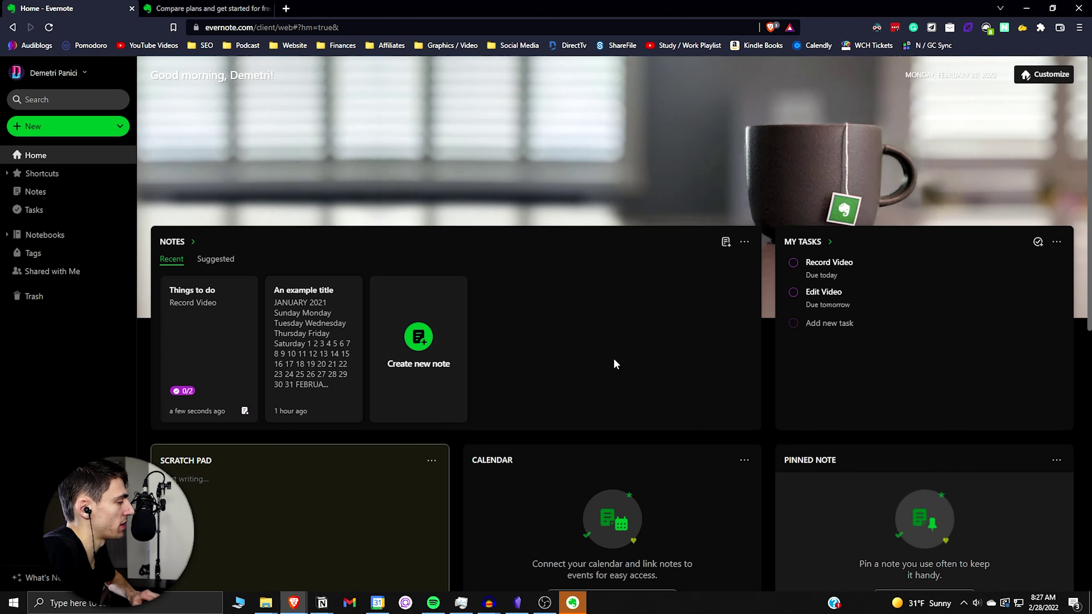
scroll(614, 361, "down", 3)
left_click(206, 146)
scroll(264, 229, "up", 3)
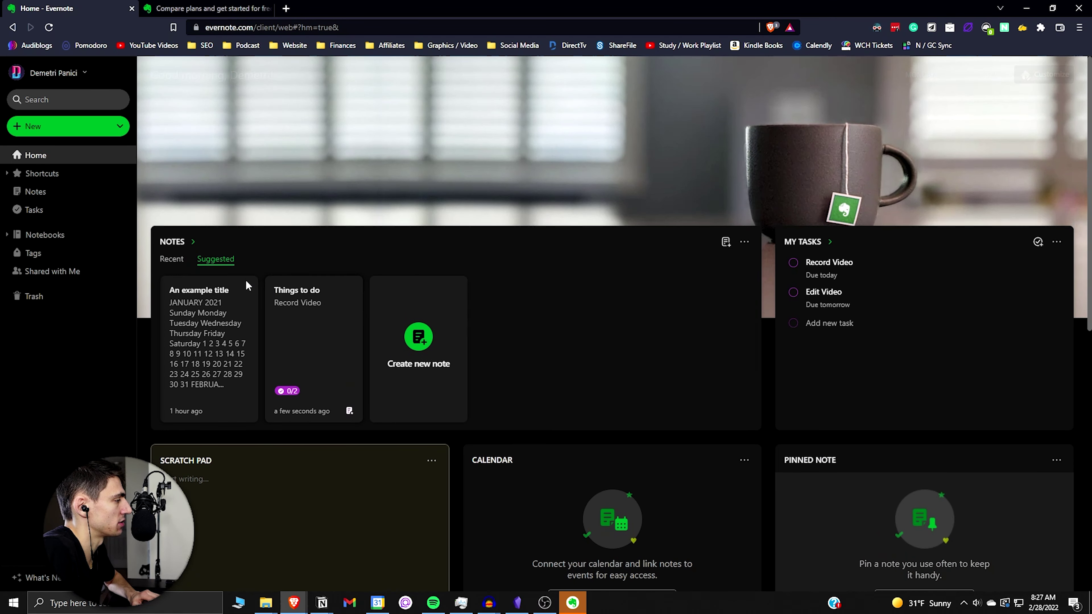
Open the Things to do and An example title notes, returning Home after each
left_click(288, 325)
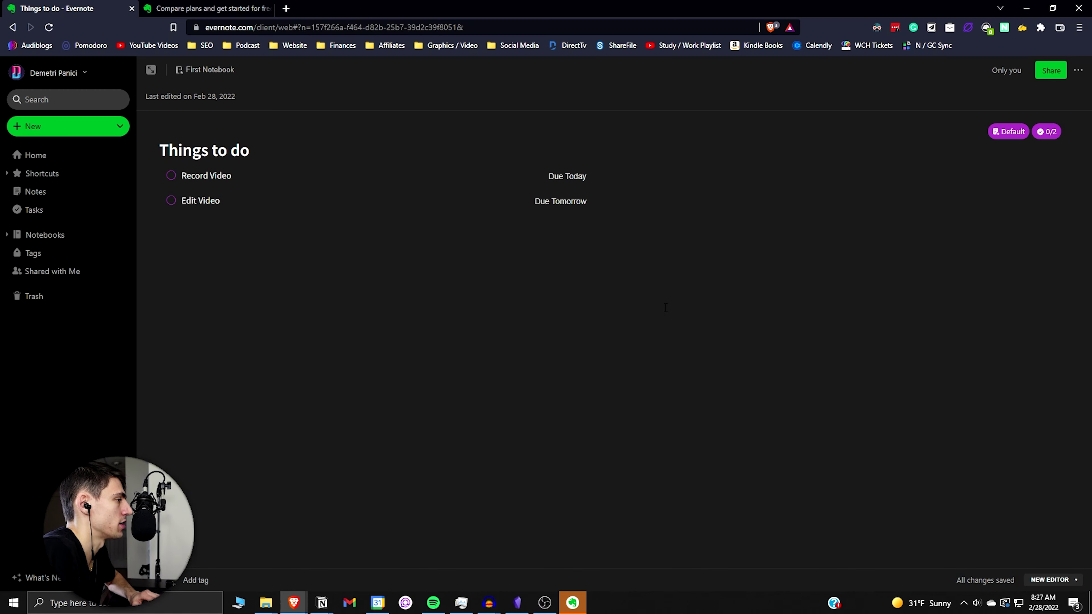
key("alt+Left")
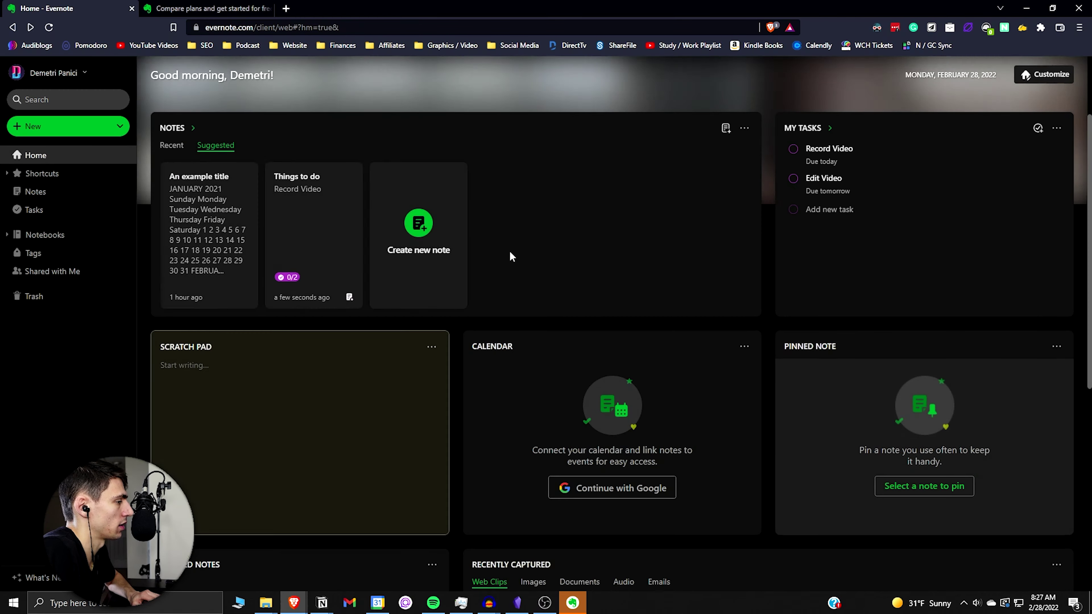
left_click(207, 266)
key("alt+Left")
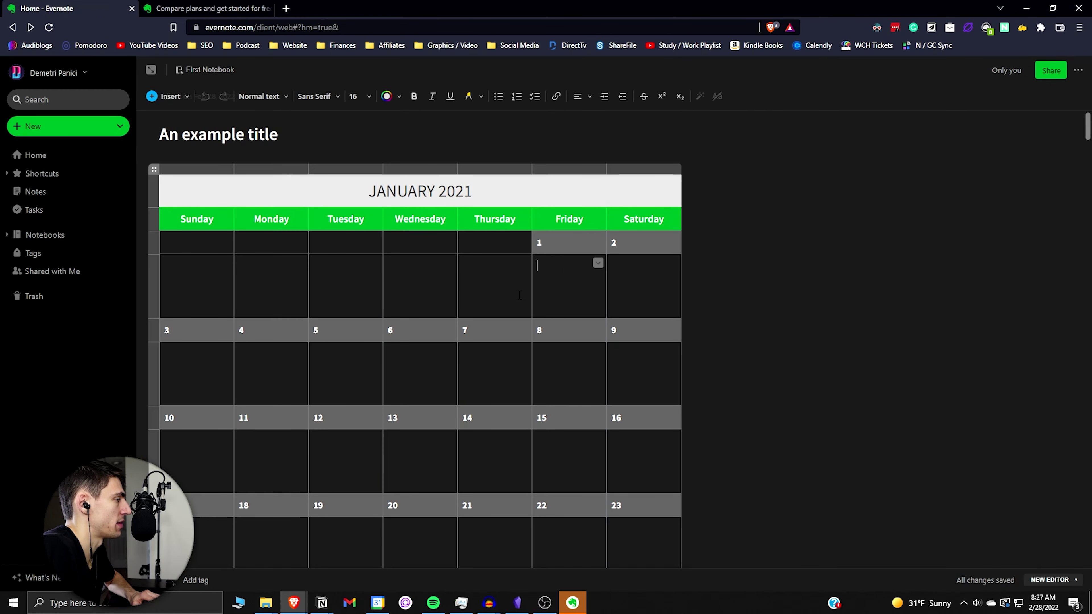
scroll(494, 287, "down", 3)
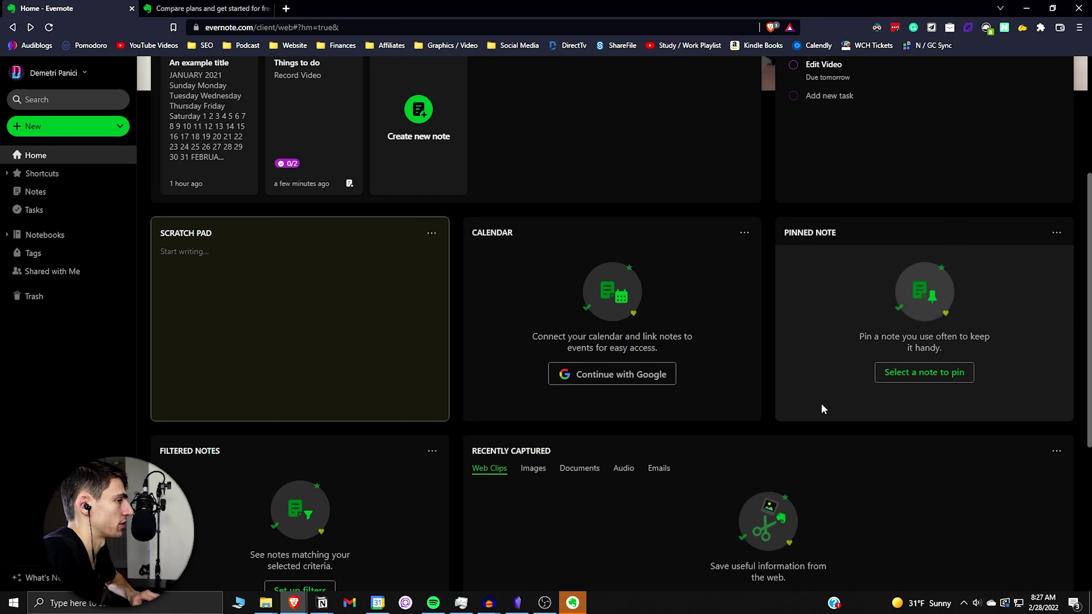
Write 'A place to jot down different notes that you have' in the Scratch Pad, then start Google sign-in
scroll(332, 356, "up", 2)
left_click(332, 357)
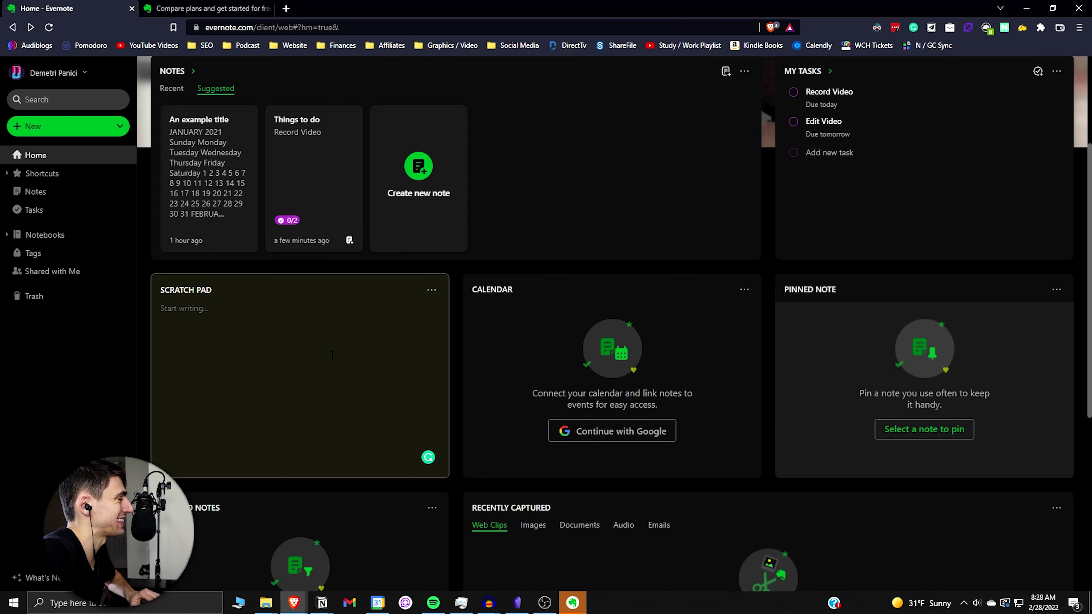
type("T")
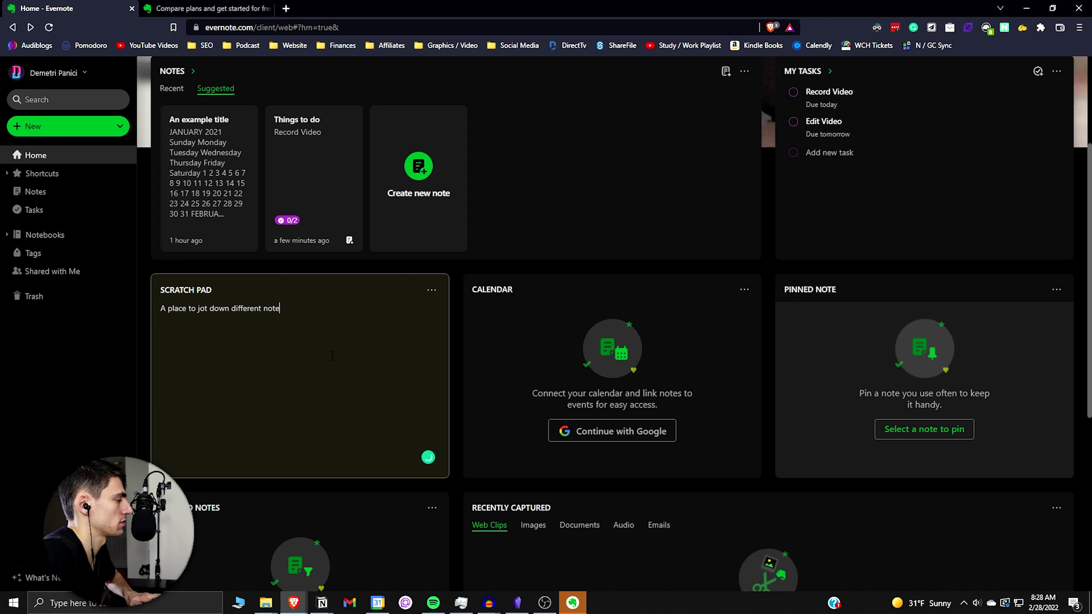
type("e")
scroll(331, 357, "down", 2)
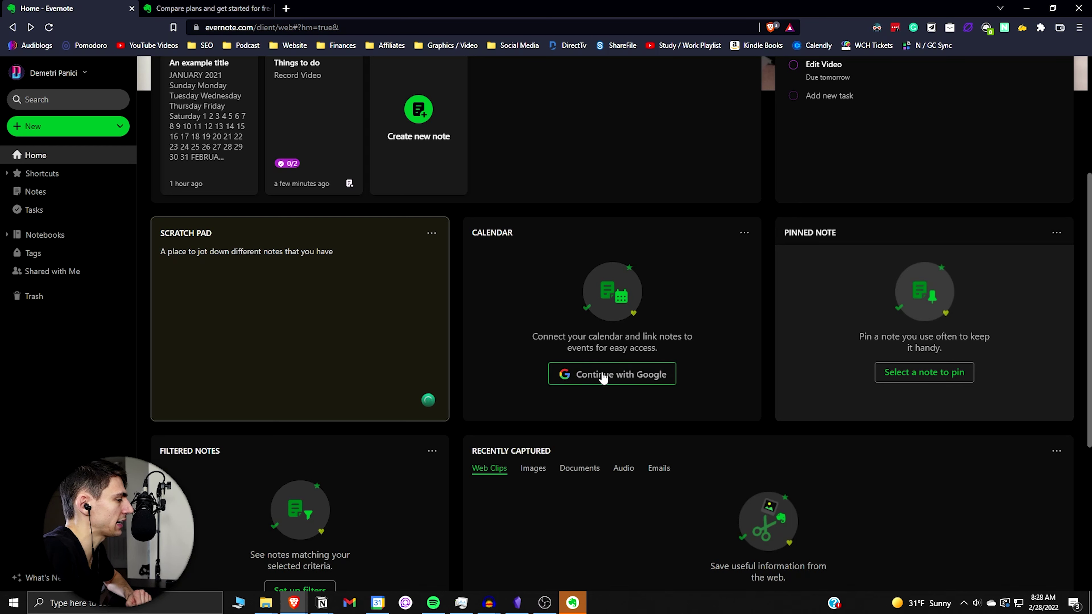
left_click(604, 374)
Choose the Google account and allow Evernote access to its contacts and calendars
scroll(593, 115, "up", 2)
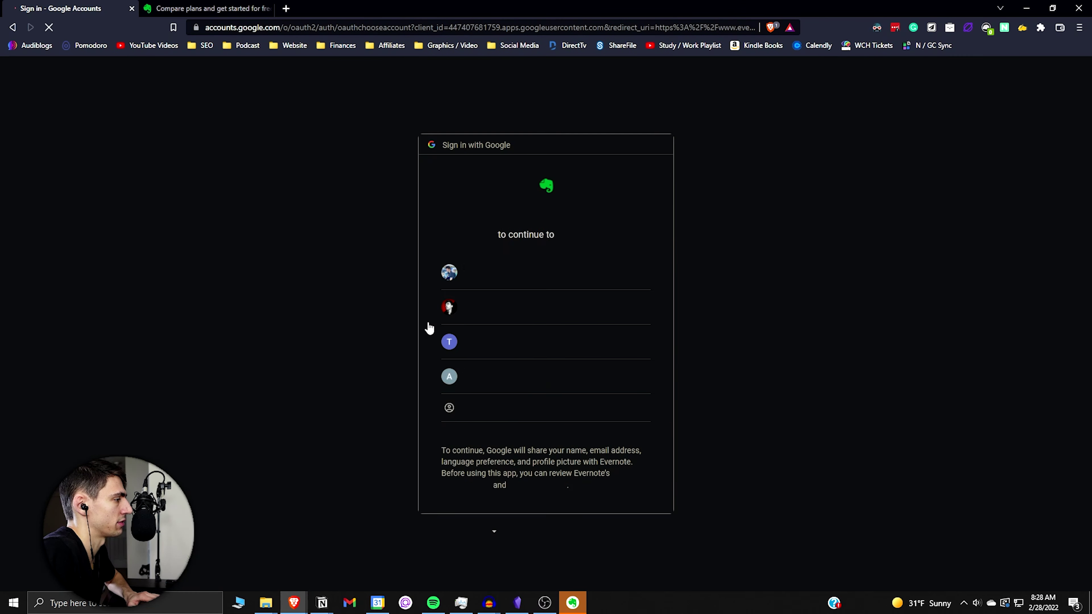
left_click(533, 377)
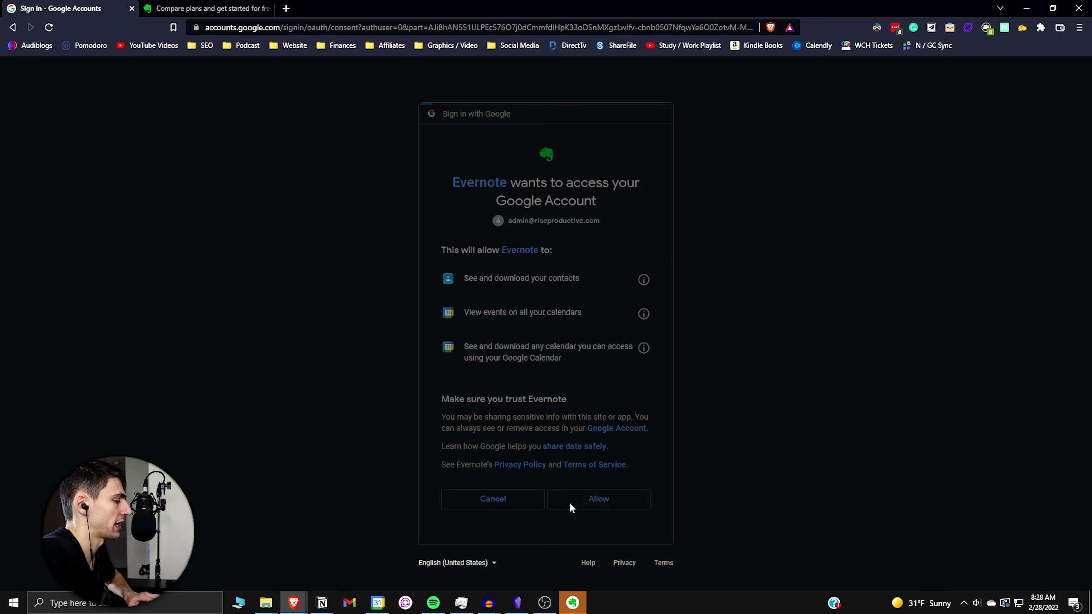
left_click(572, 503)
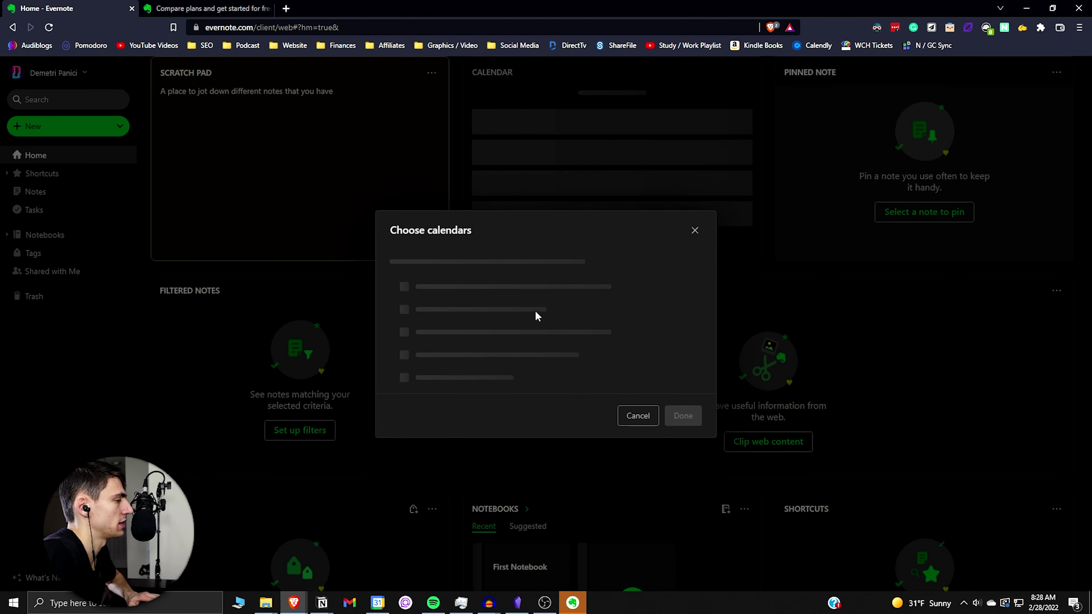
Confirm the Example Calendar and Rise Productive calendars and dismiss the note-linking tip
scroll(497, 340, "down", 1)
scroll(494, 353, "up", 1)
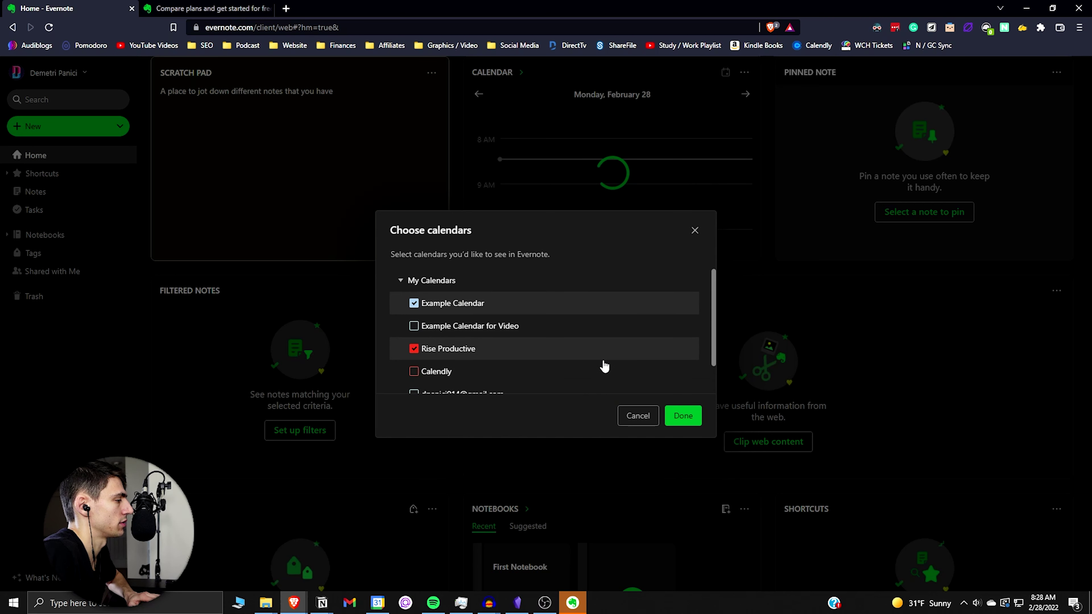
left_click(683, 416)
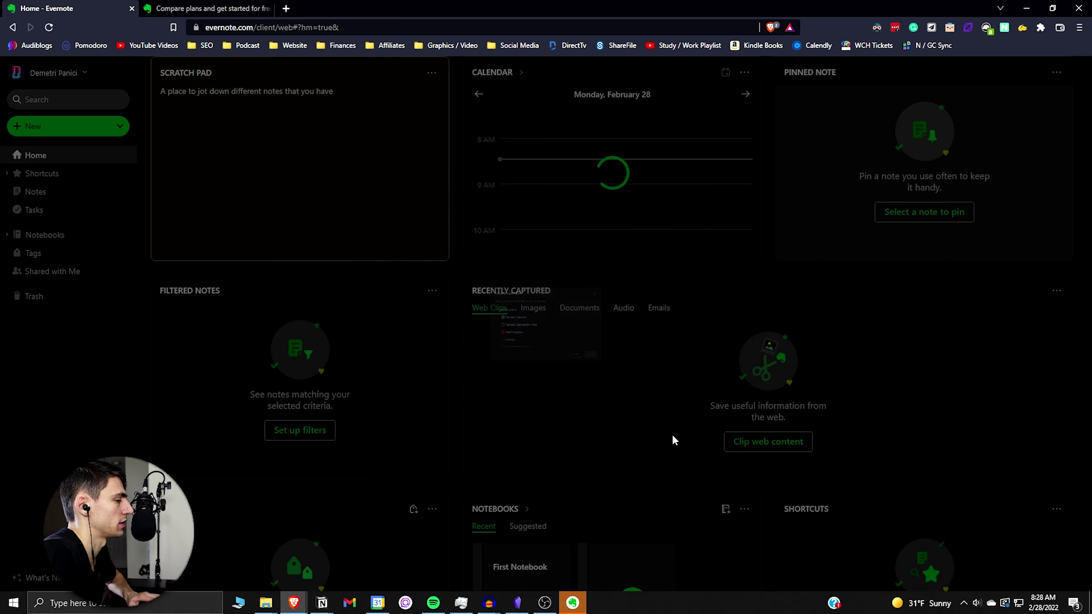
left_click(711, 321)
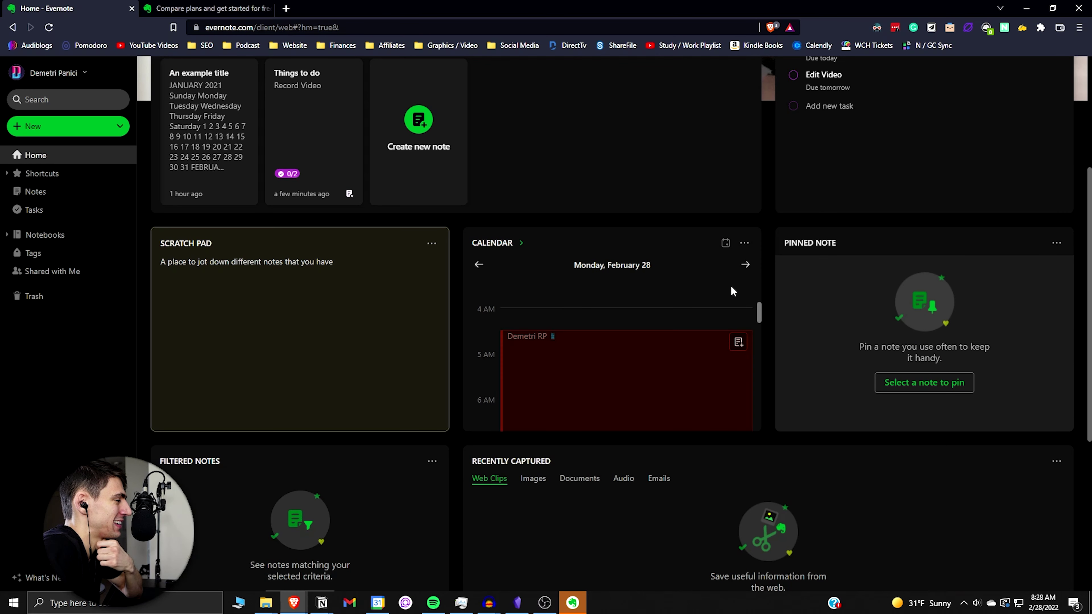
scroll(720, 336, "down", 2)
scroll(719, 337, "up", 4)
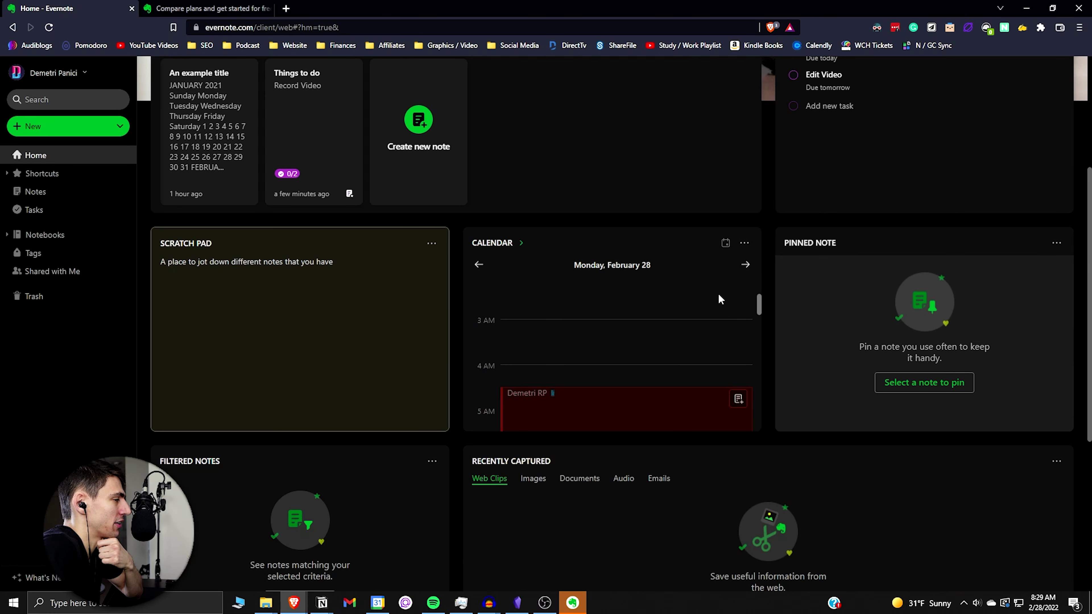
Show the calendar widget as a list, then open Calendar settings and close them unchanged
left_click(744, 244)
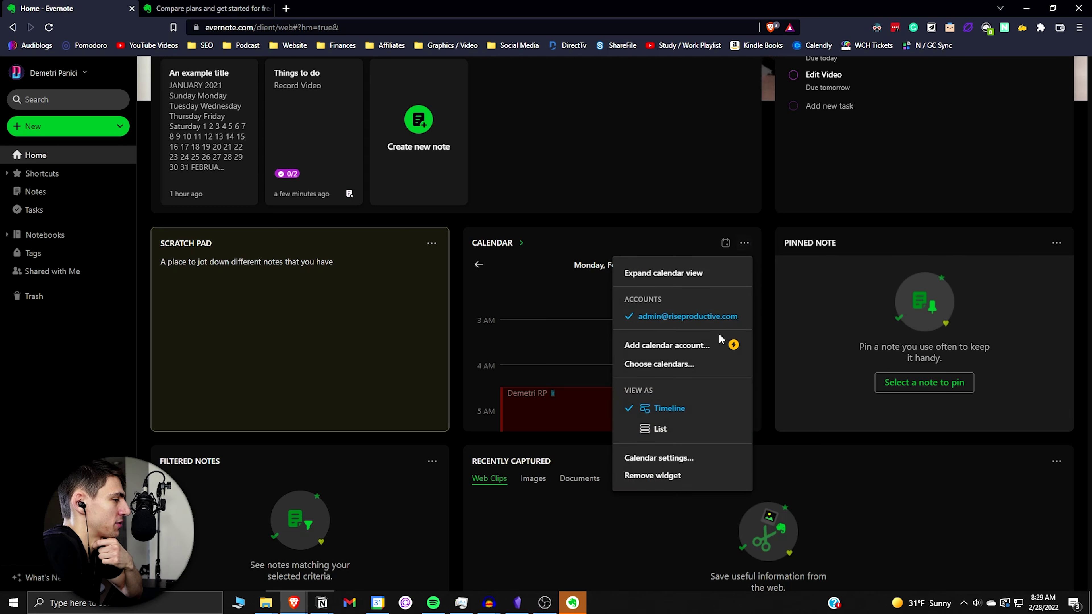
left_click(659, 364)
left_click(629, 417)
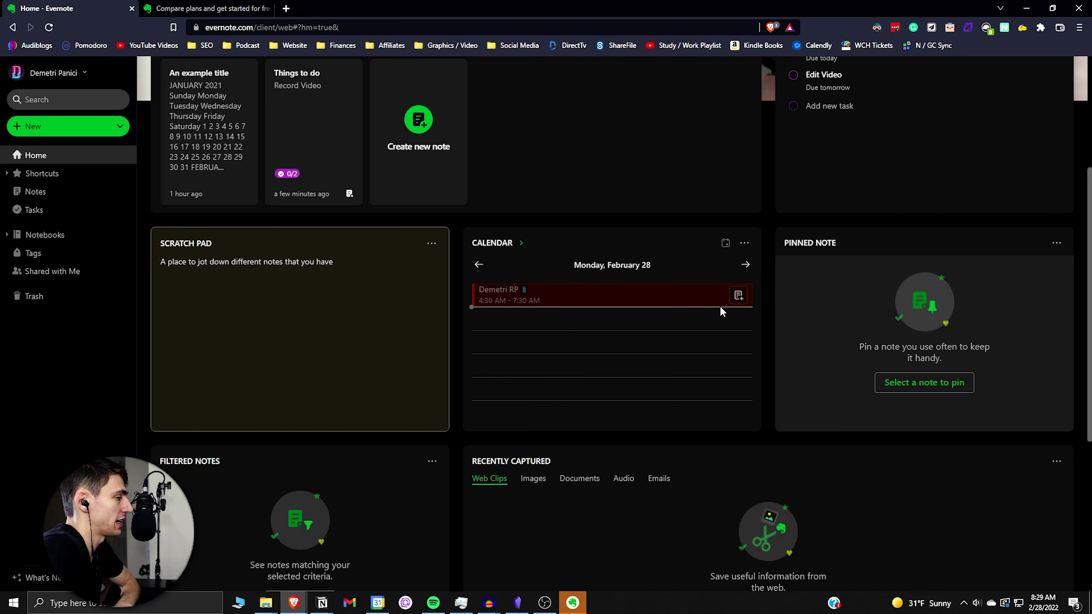
left_click(746, 245)
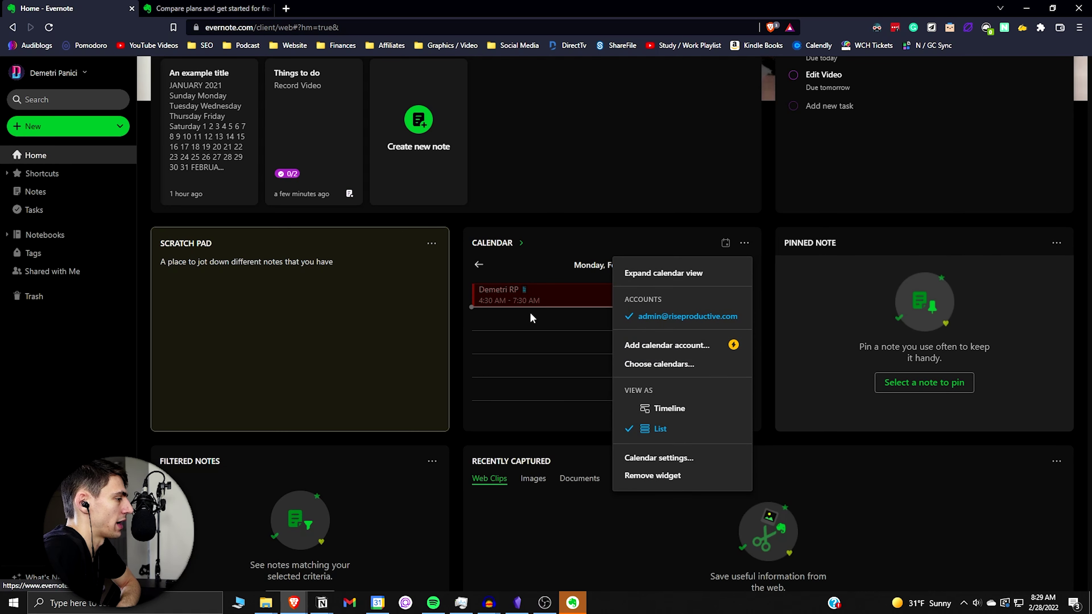
left_click(673, 280)
left_click(746, 244)
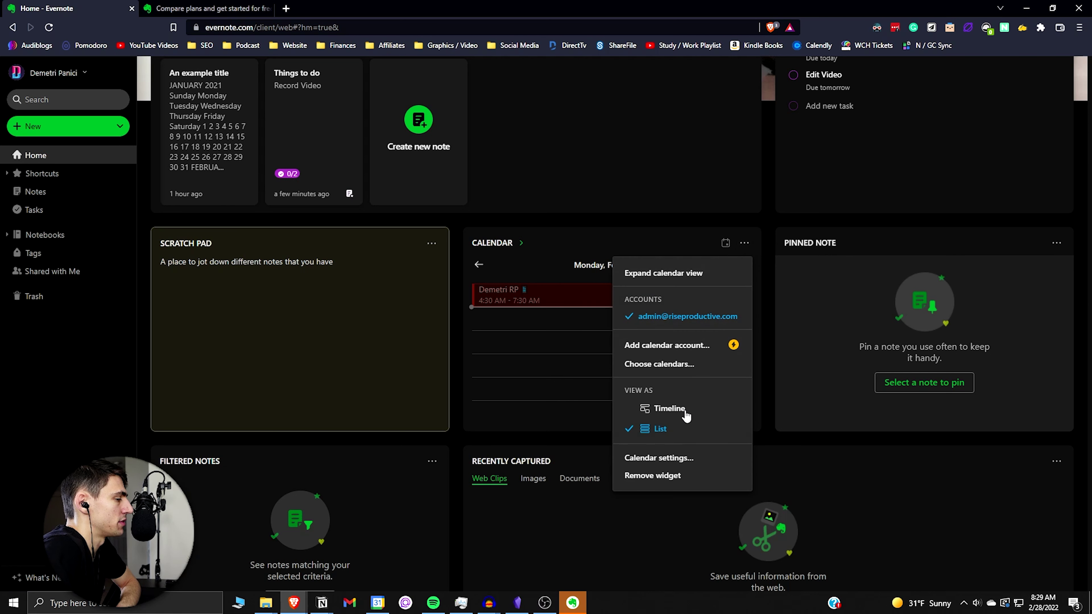
left_click(673, 462)
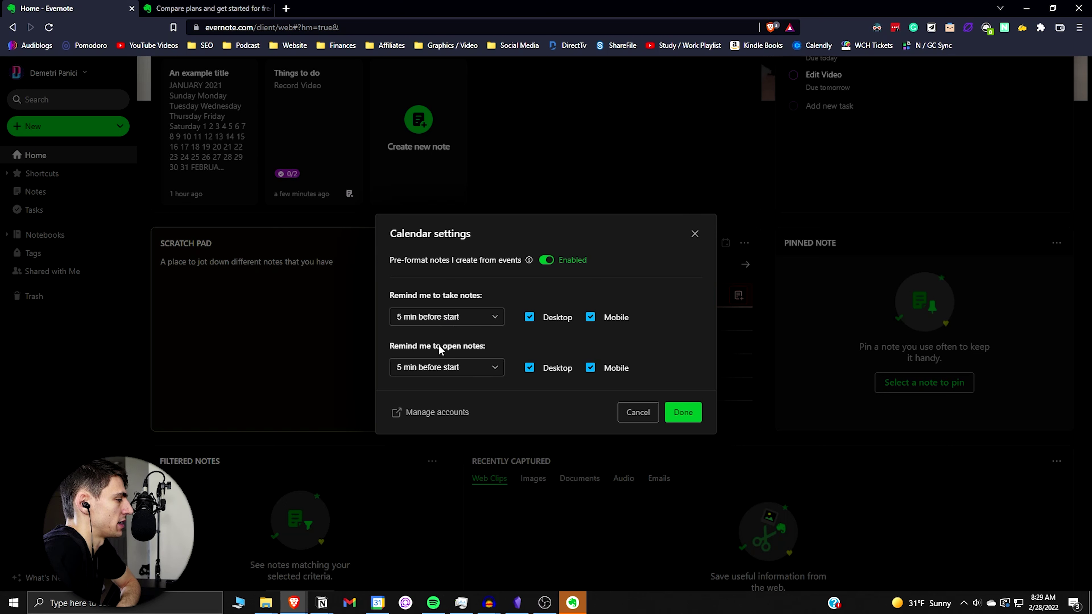
left_click(635, 411)
Switch the calendar widget back to Timeline view and try connecting another calendar account
scroll(643, 344, "up", 5)
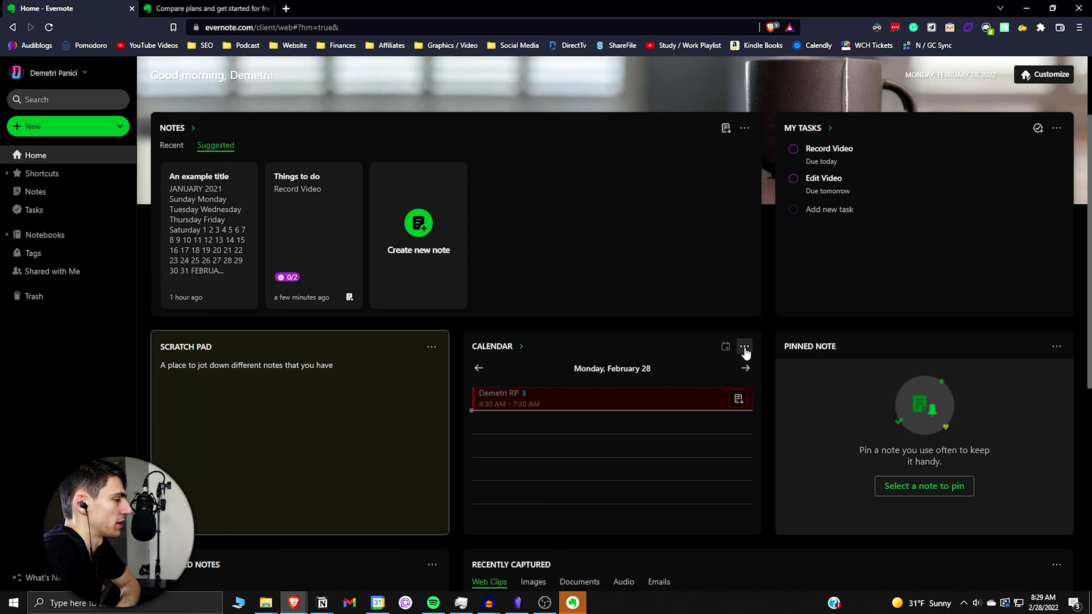
left_click(745, 348)
left_click(690, 252)
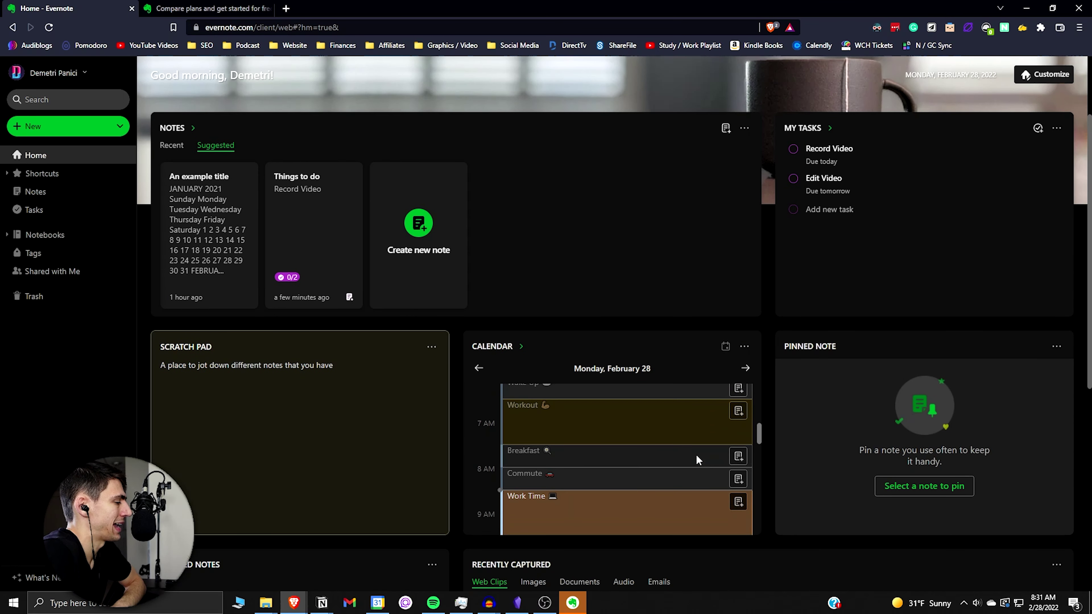
scroll(696, 456, "down", 5)
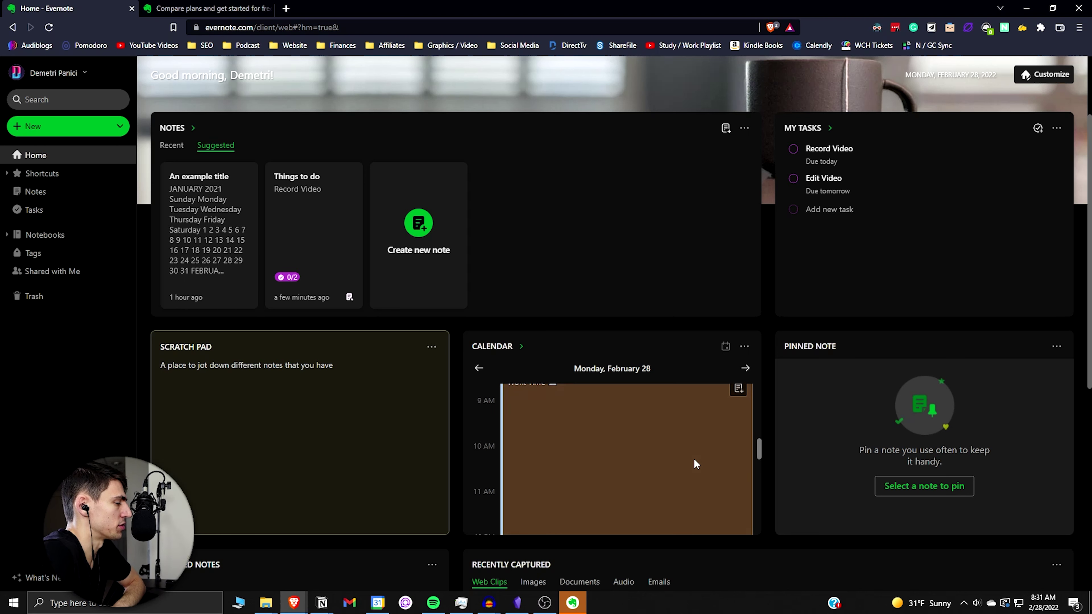
scroll(695, 464, "up", 2)
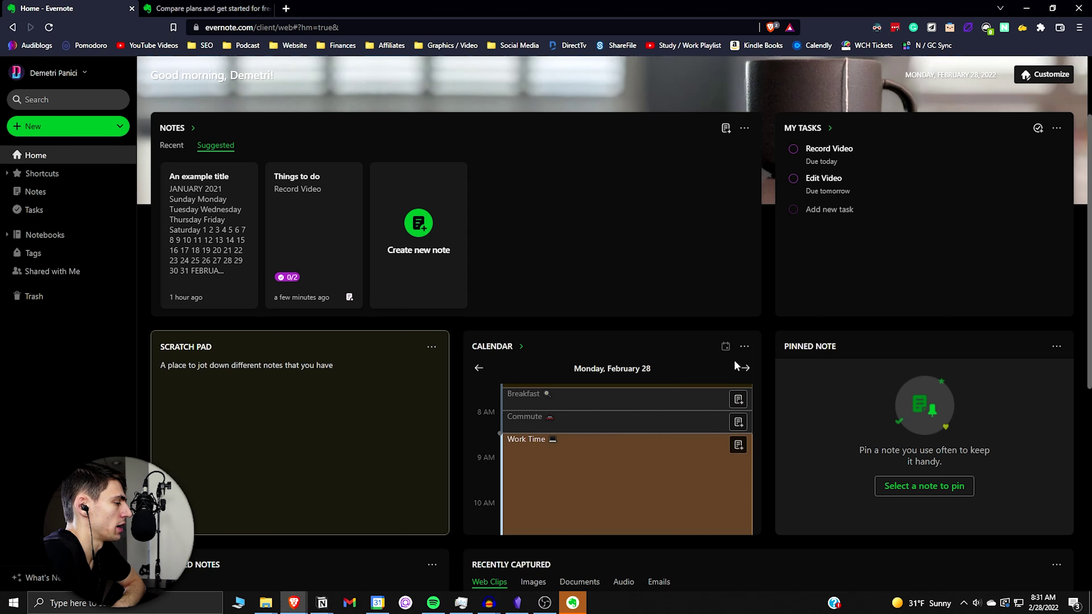
scroll(620, 430, "down", 2)
scroll(618, 435, "up", 2)
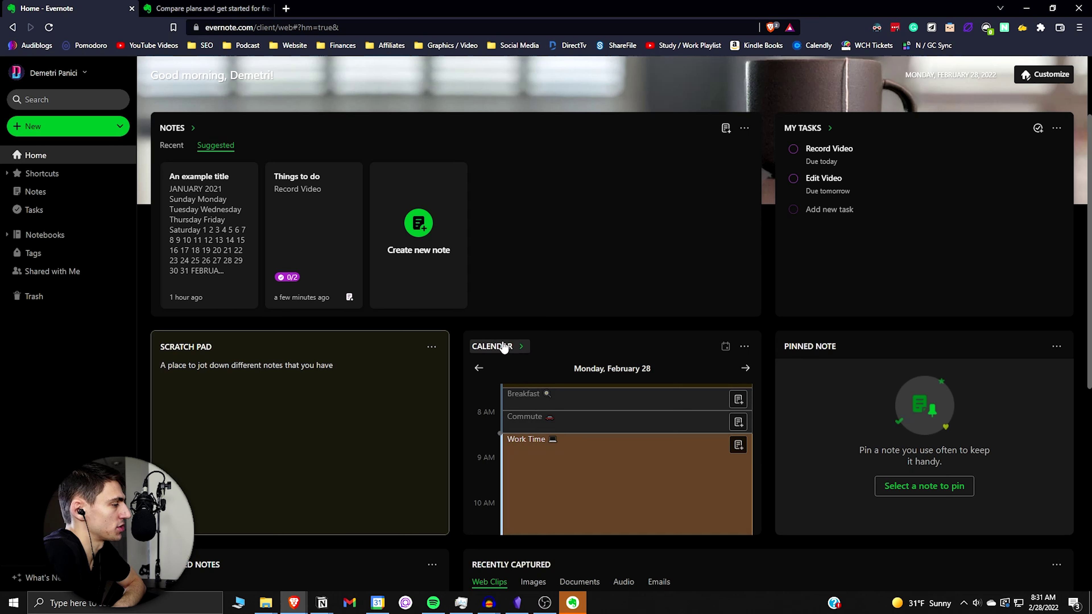
scroll(731, 335, "down", 1)
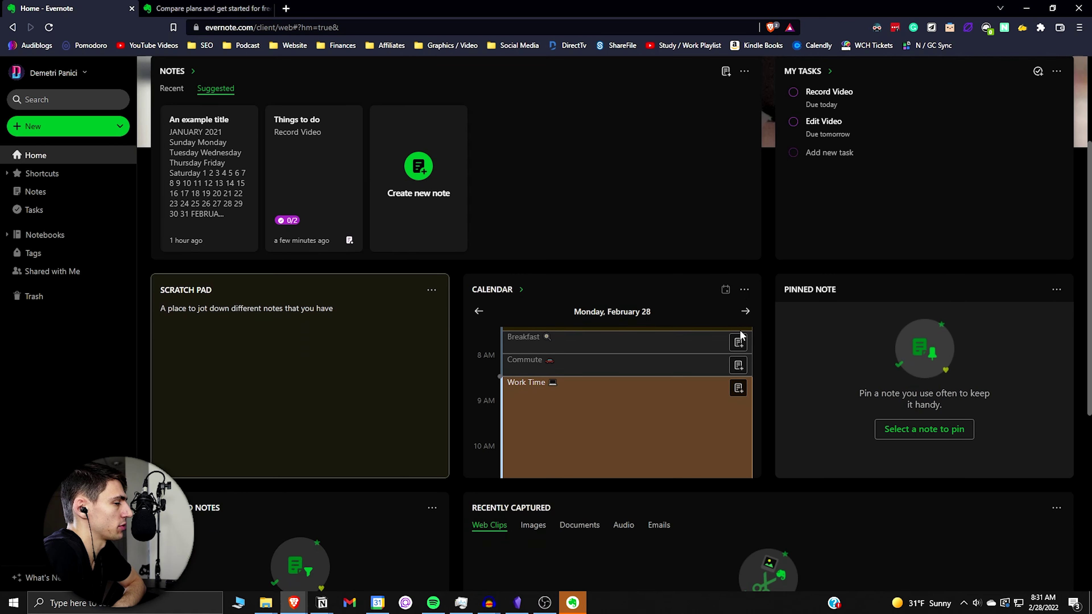
left_click(744, 289)
left_click(654, 391)
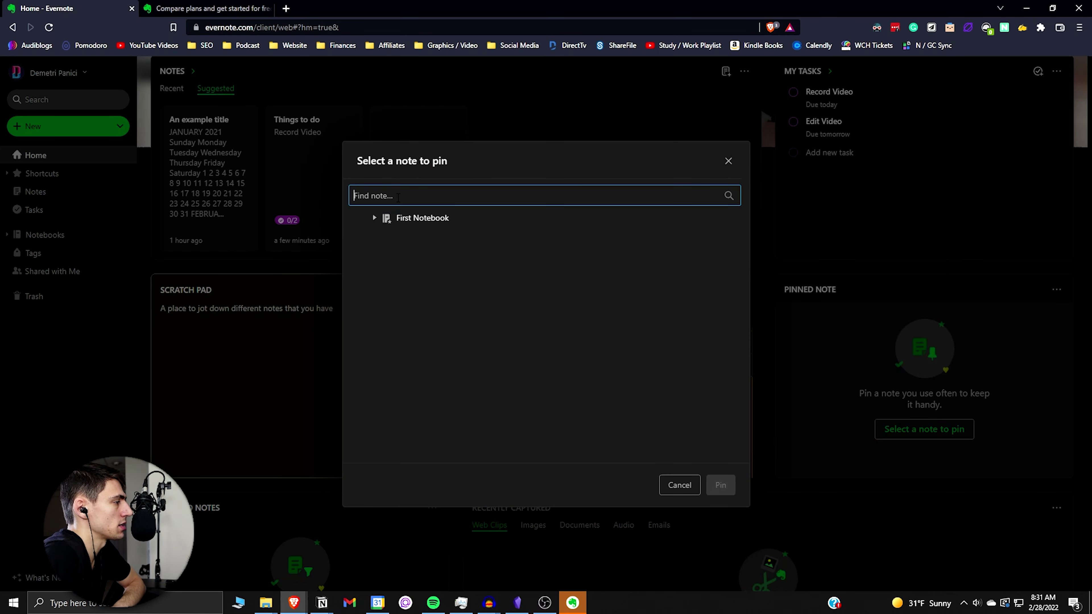
Pin the Things to do note from First Notebook to the Pinned Note widget
left_click(417, 219)
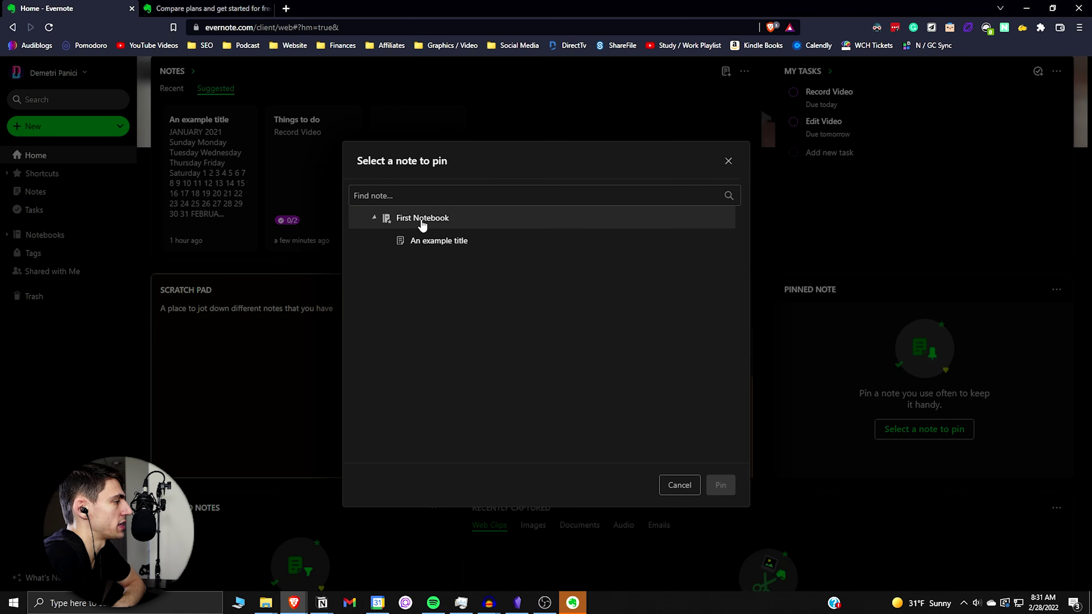
left_click(426, 243)
left_click(720, 486)
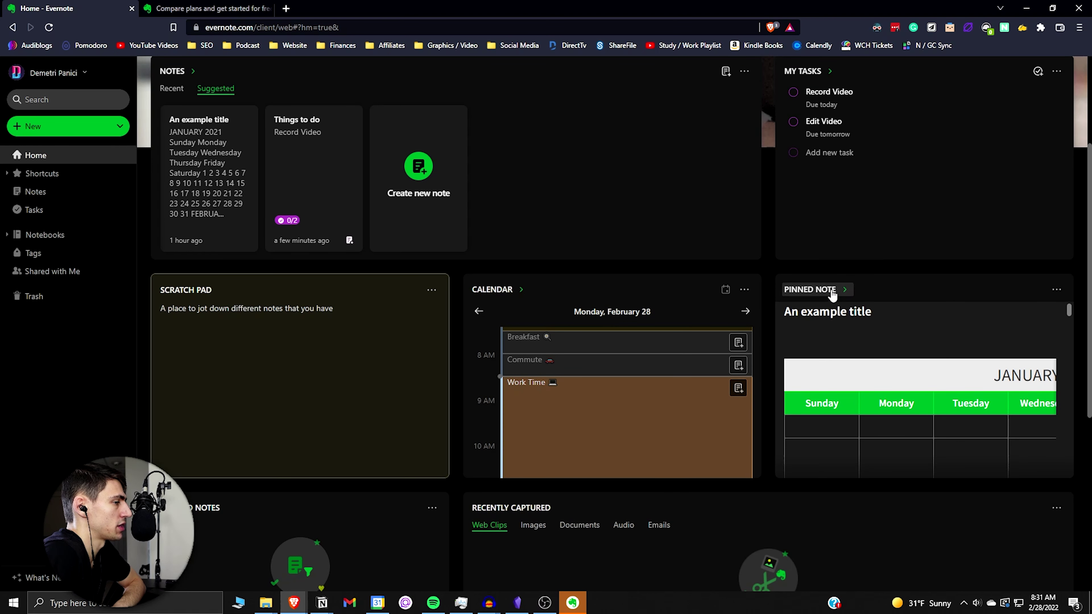
scroll(885, 337, "down", 1)
scroll(885, 322, "up", 1)
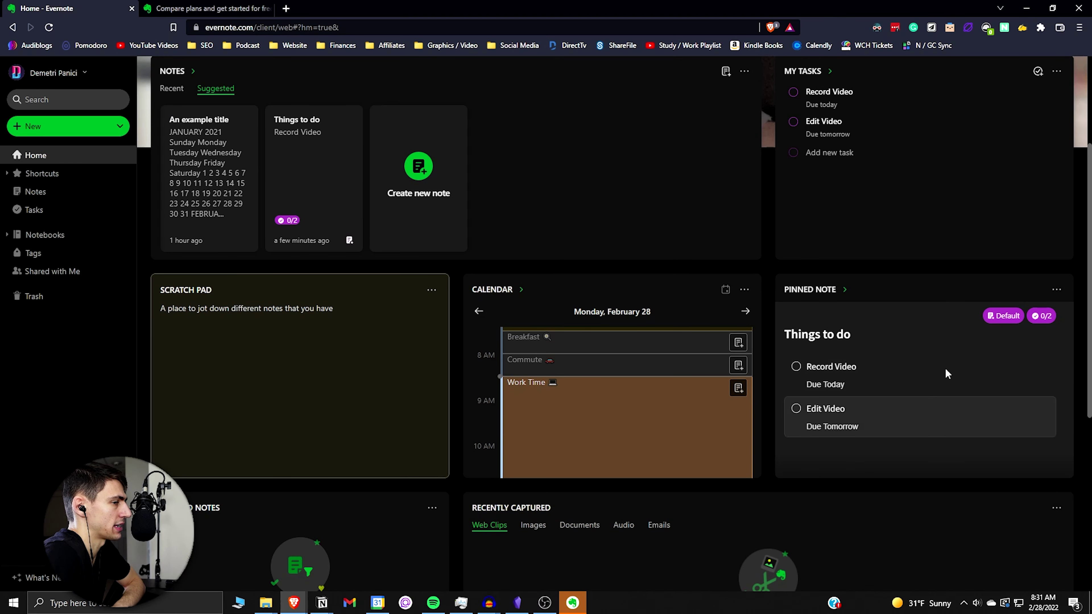
Check the pinned note's options, then begin setting up filters for the Filtered Notes widget
left_click(1055, 290)
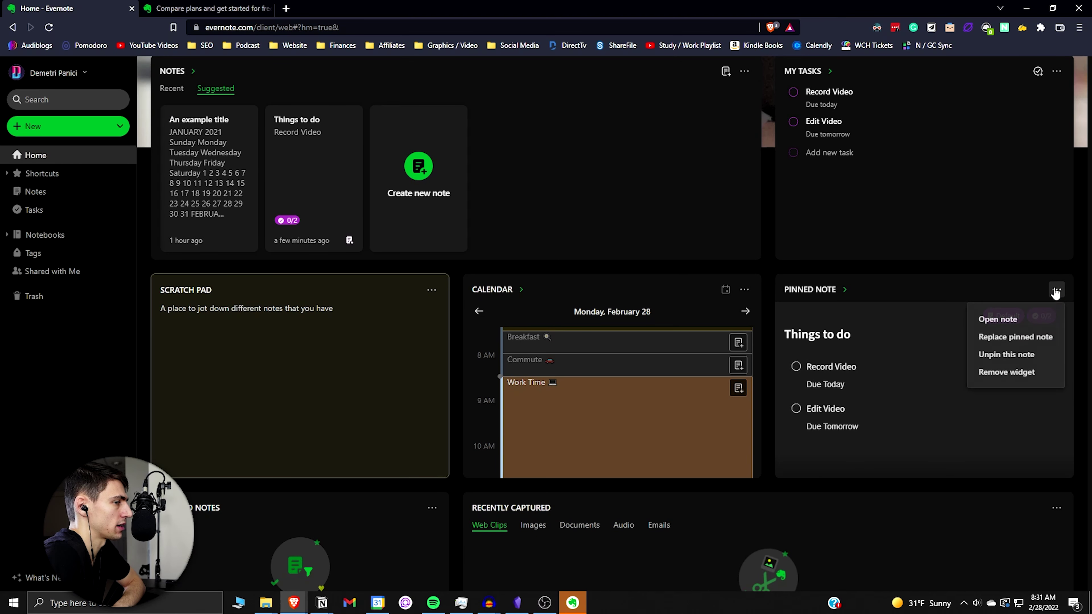
left_click(902, 325)
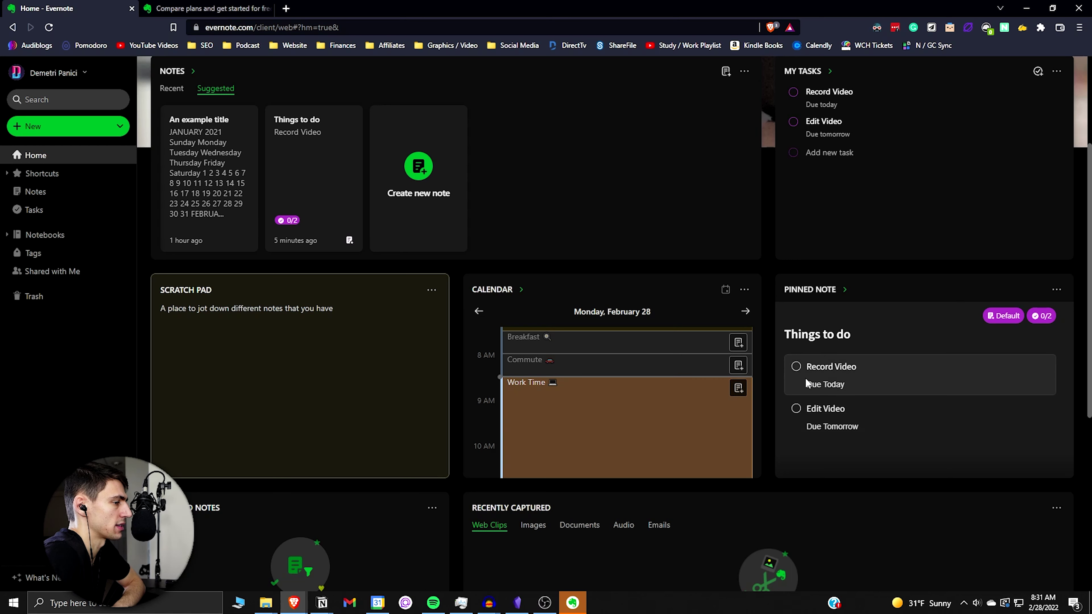
scroll(798, 411, "up", 5)
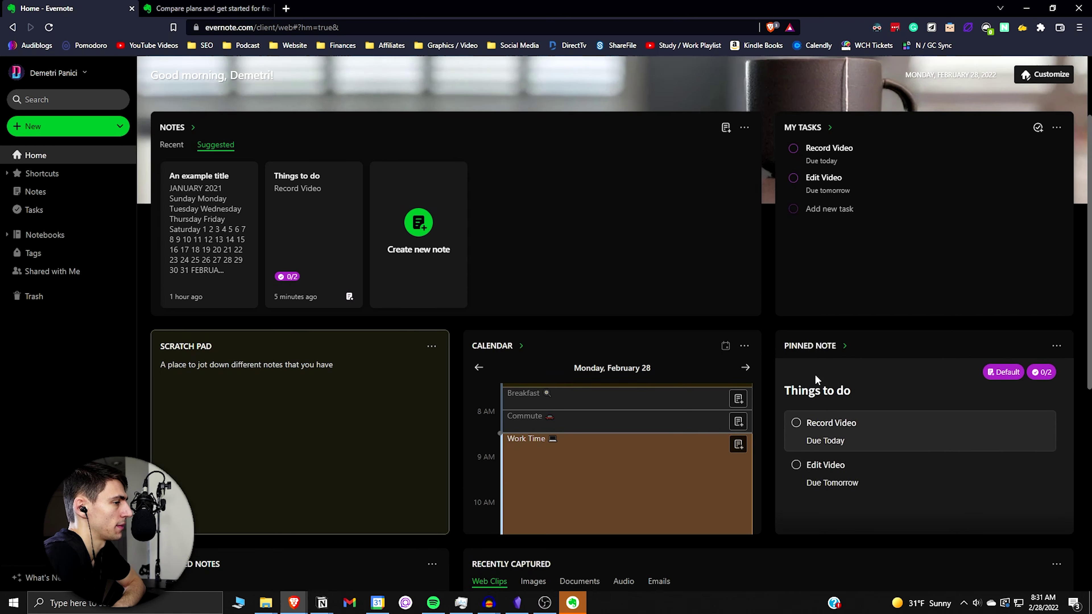
scroll(920, 420, "down", 4)
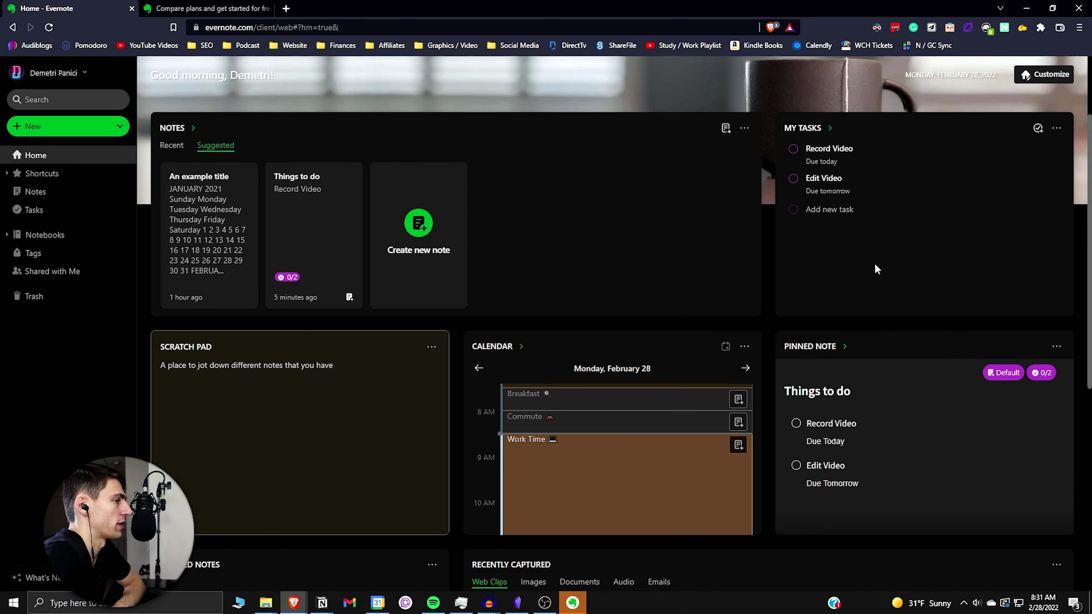
scroll(257, 446, "down", 5)
left_click(300, 477)
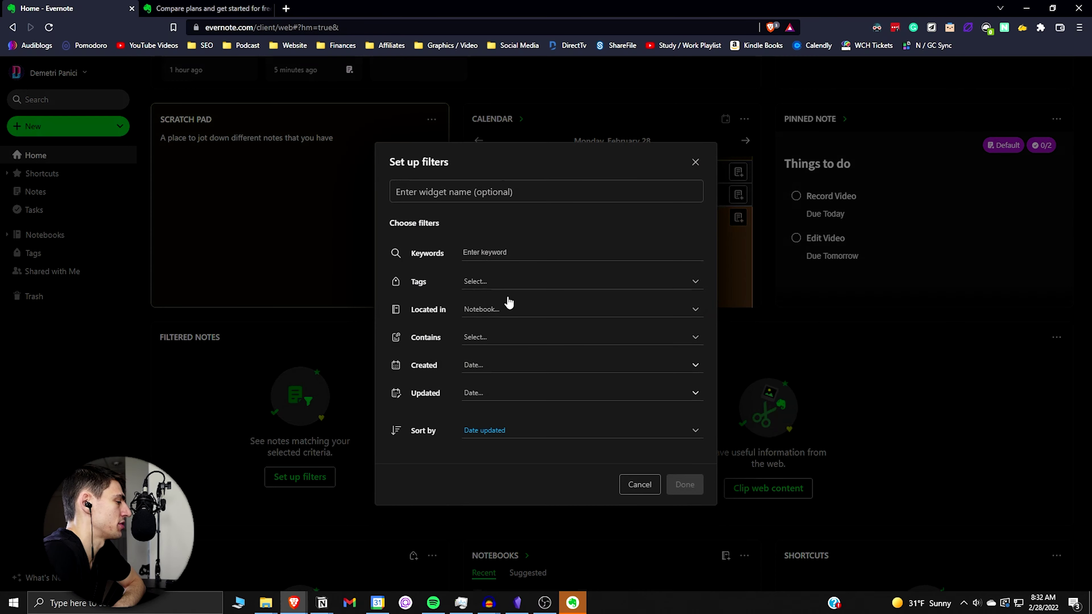
Filter the Filtered Notes widget to notes Located in First Notebook and save with Done
left_click(508, 257)
left_click(518, 284)
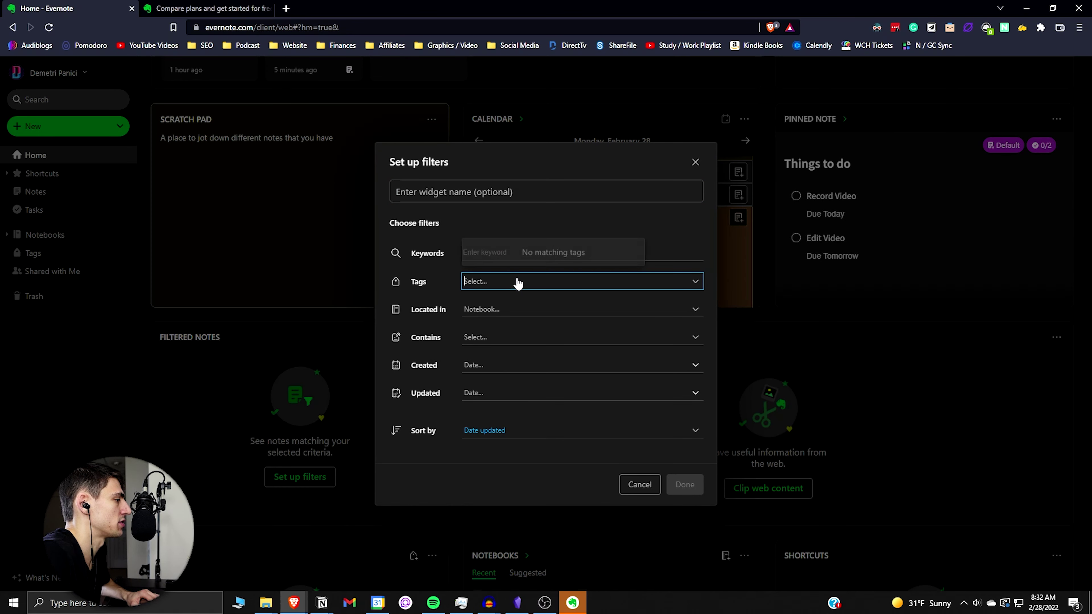
left_click(514, 310)
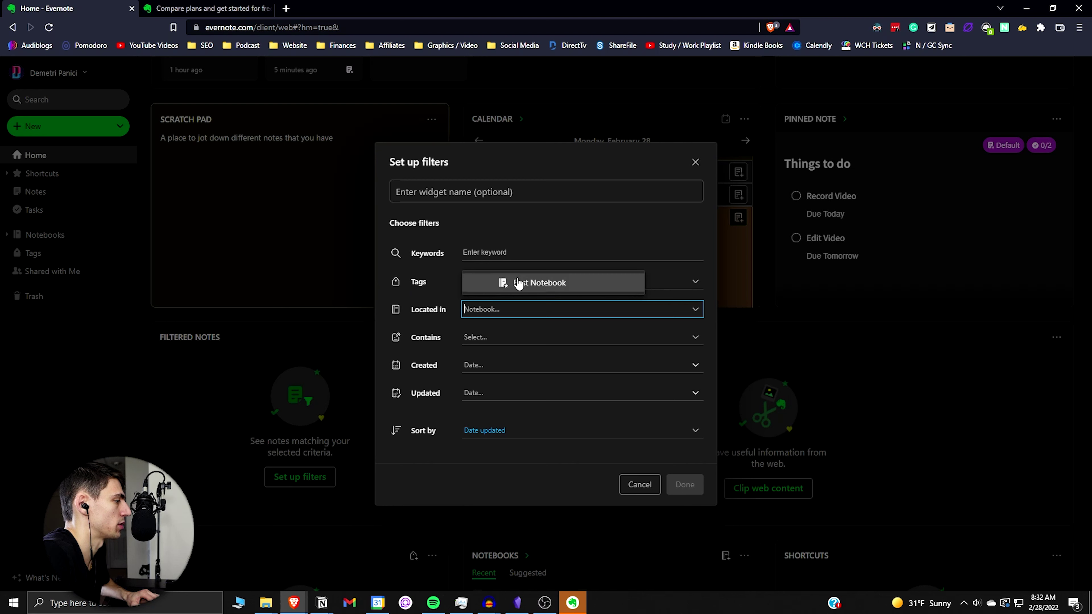
left_click(519, 283)
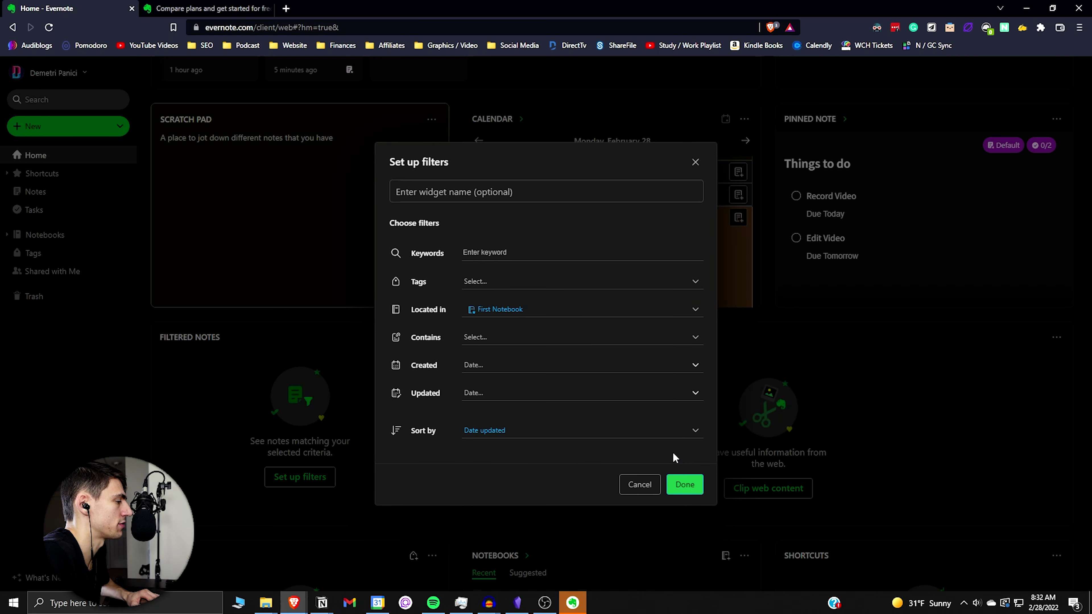
left_click(684, 485)
scroll(305, 381, "down", 1)
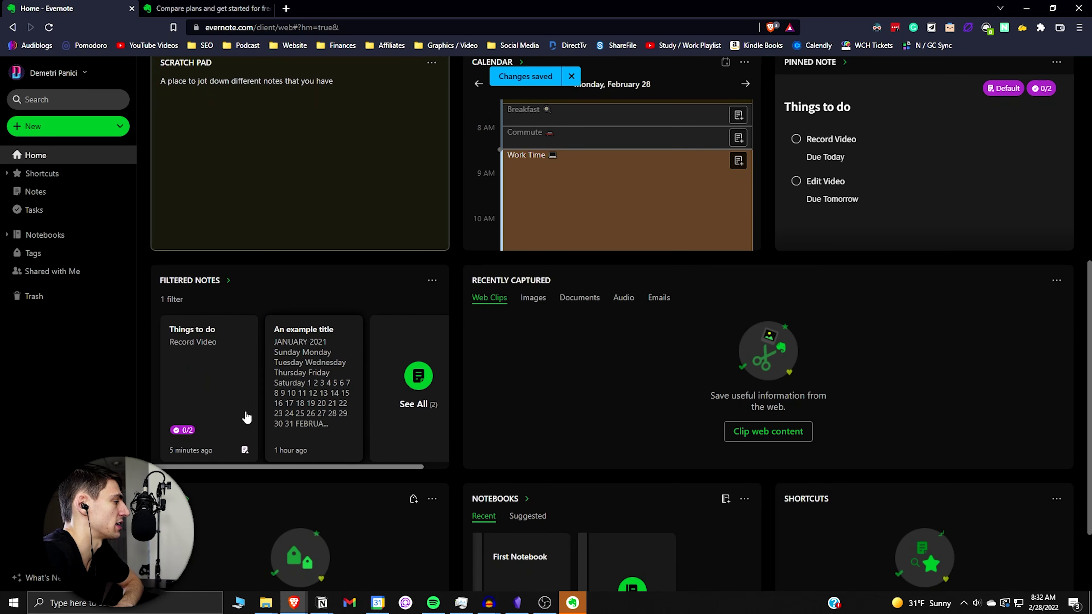
scroll(374, 470, "right", 1)
scroll(398, 476, "left", 1)
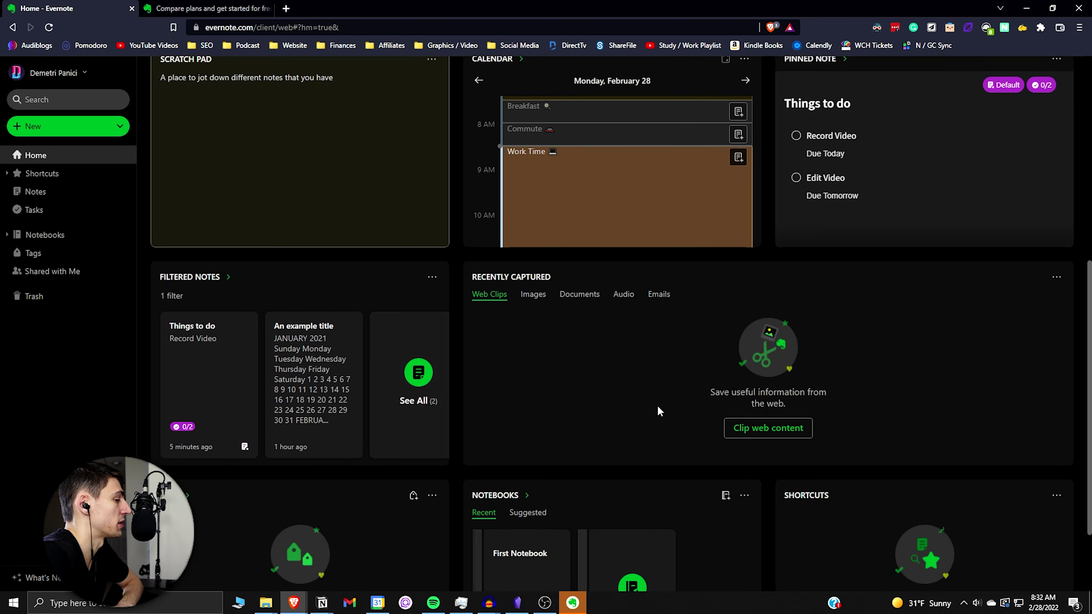
scroll(585, 406, "down", 1)
scroll(584, 406, "up", 2)
scroll(445, 382, "down", 3)
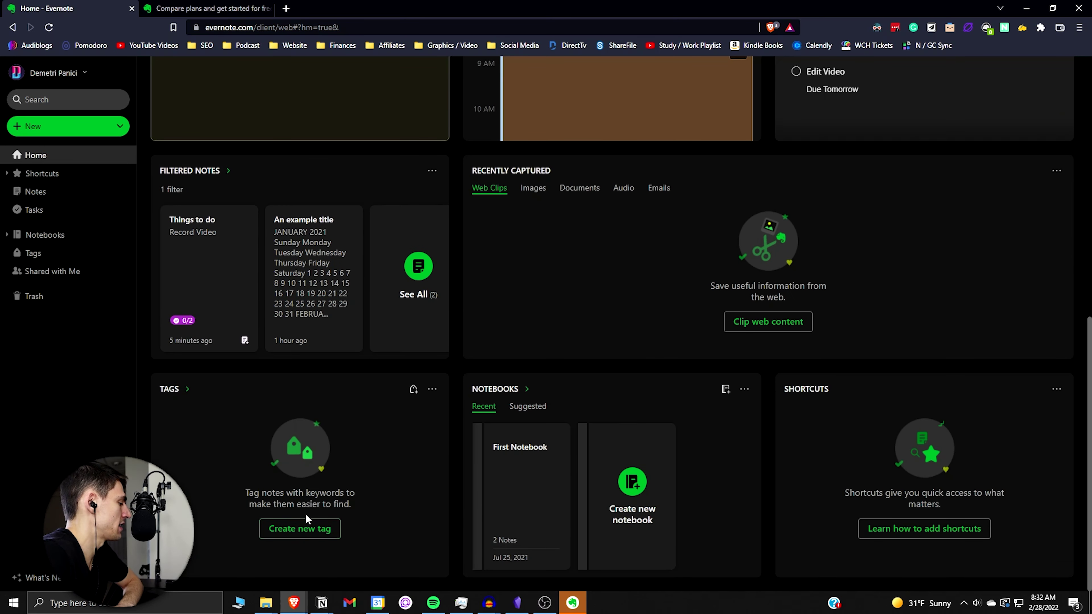
Create three tags named side hustle, work and housekeeping
left_click(413, 388)
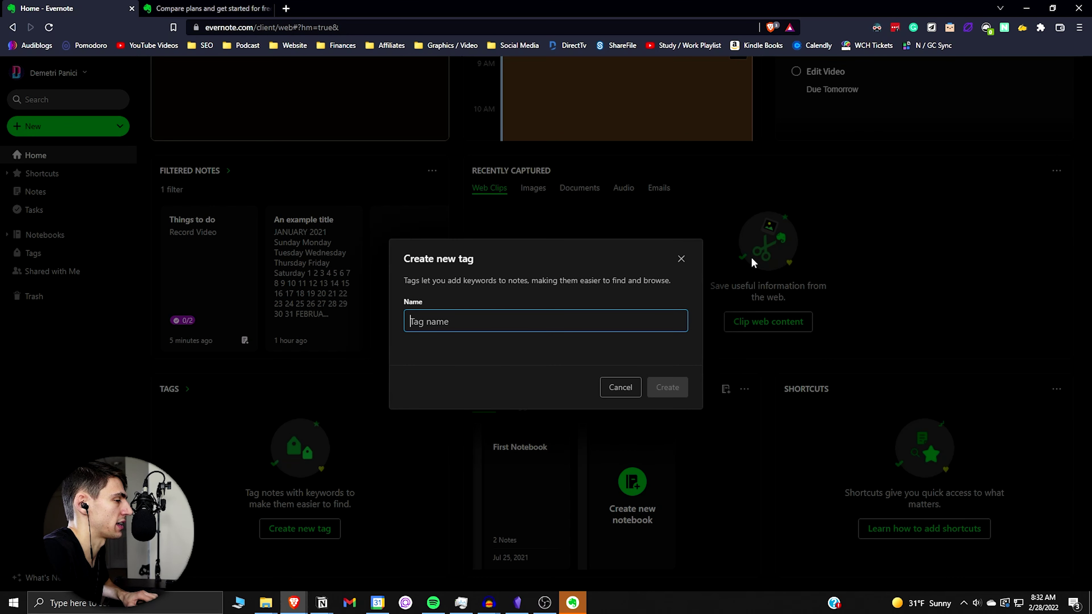
type("side hustle")
key("Return")
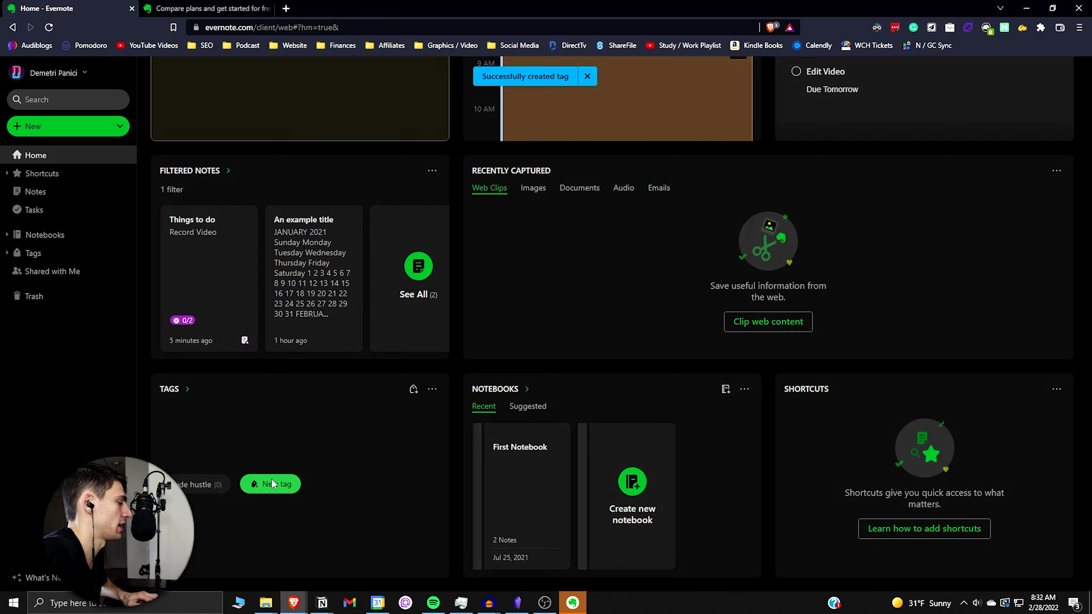
left_click(279, 496)
type("work")
key("Return")
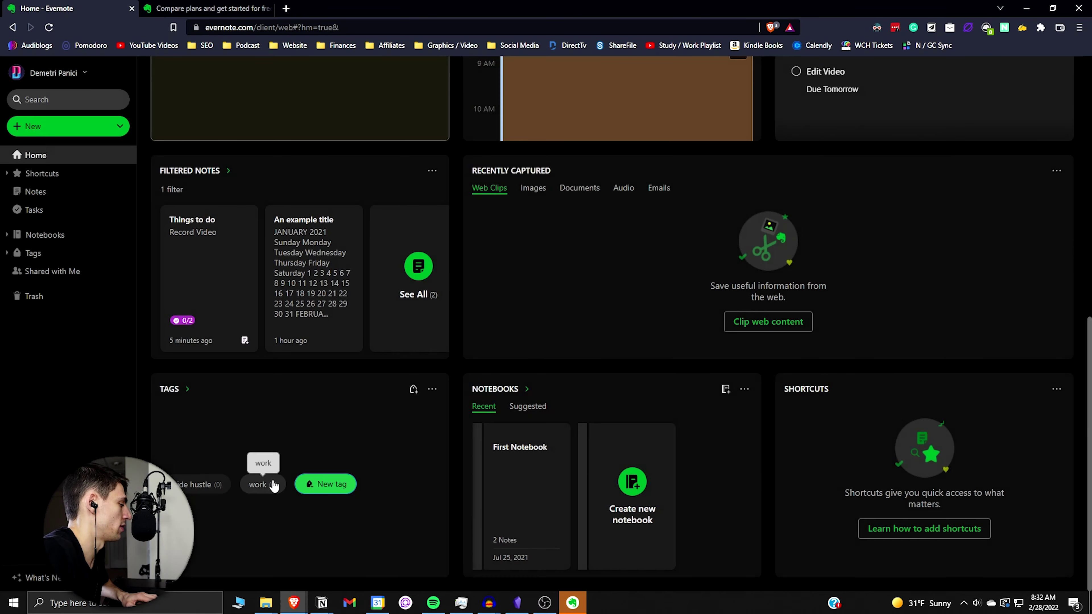
left_click(306, 485)
type("ho")
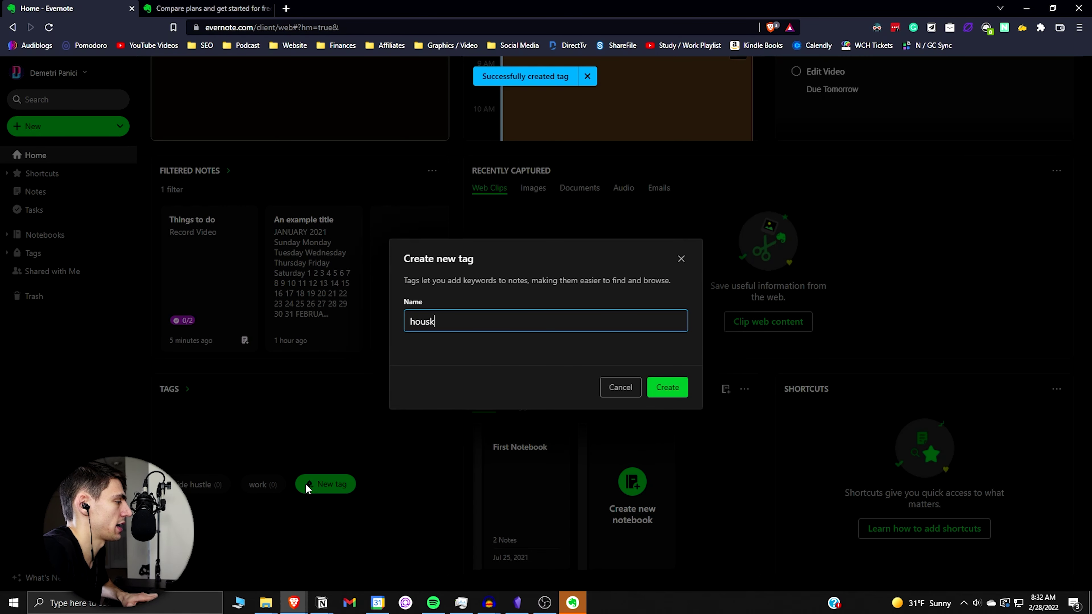
type("usekeeping")
key("Return")
View the notes tagged side hustle, then return to the Home dashboard
left_click(334, 470)
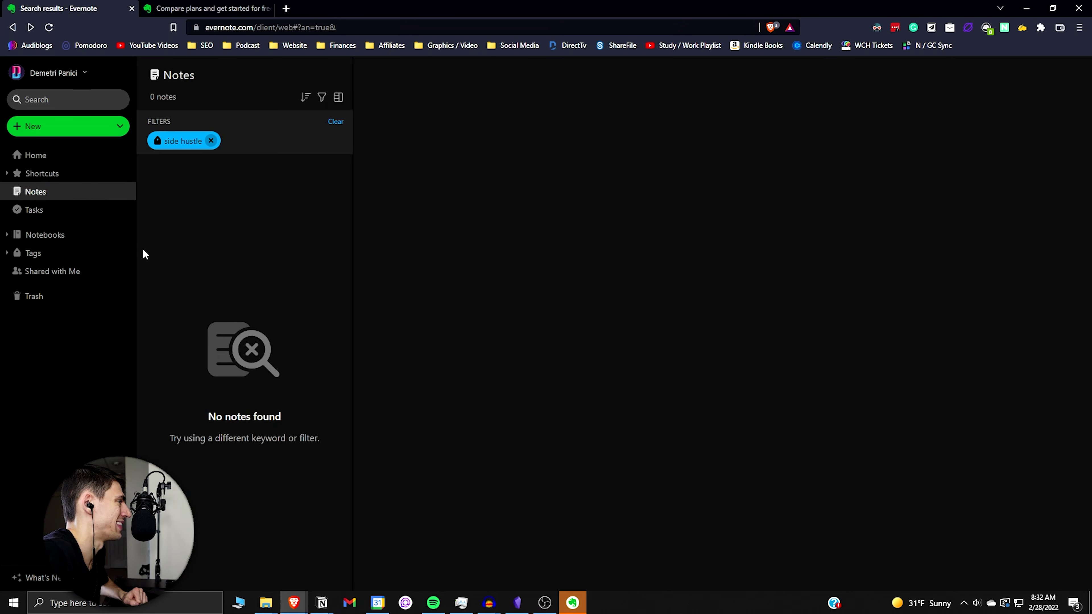
left_click(12, 26)
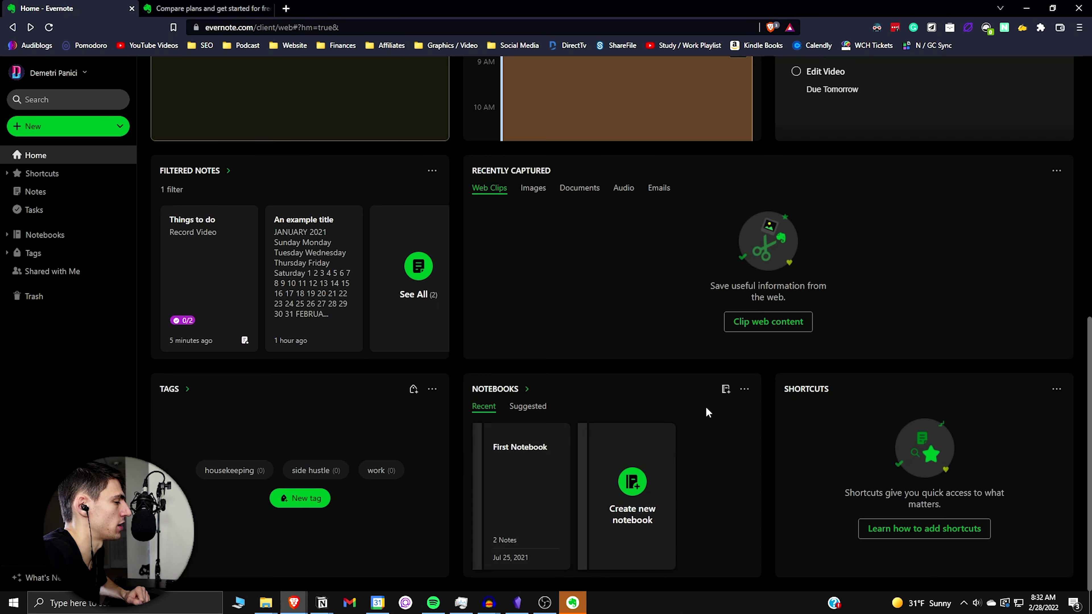
left_click(744, 390)
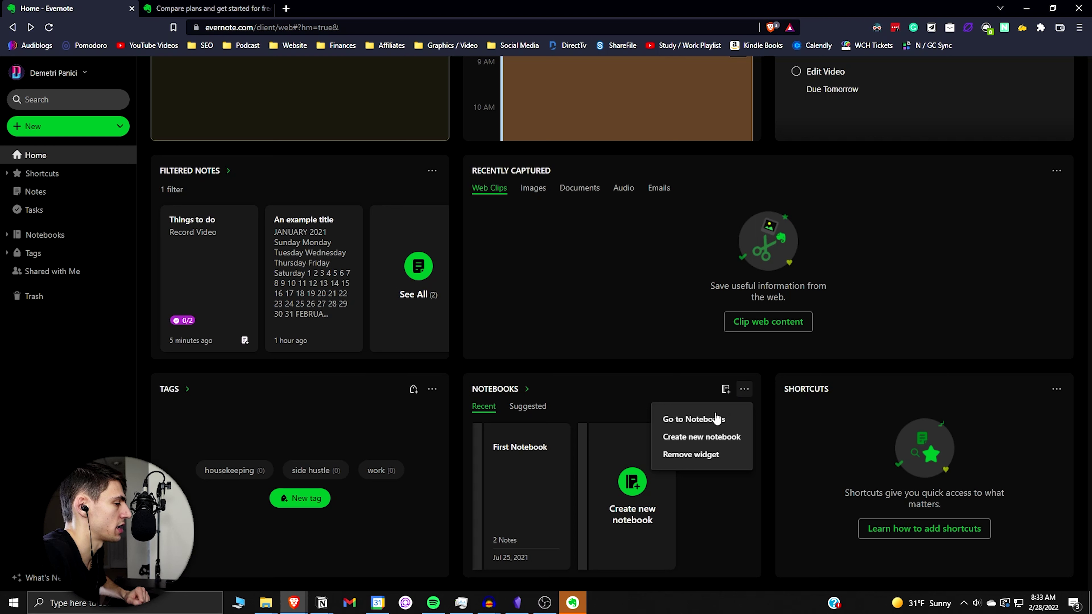
Create a notebook named Side Hustle Notebook from the Notebooks widget
left_click(726, 389)
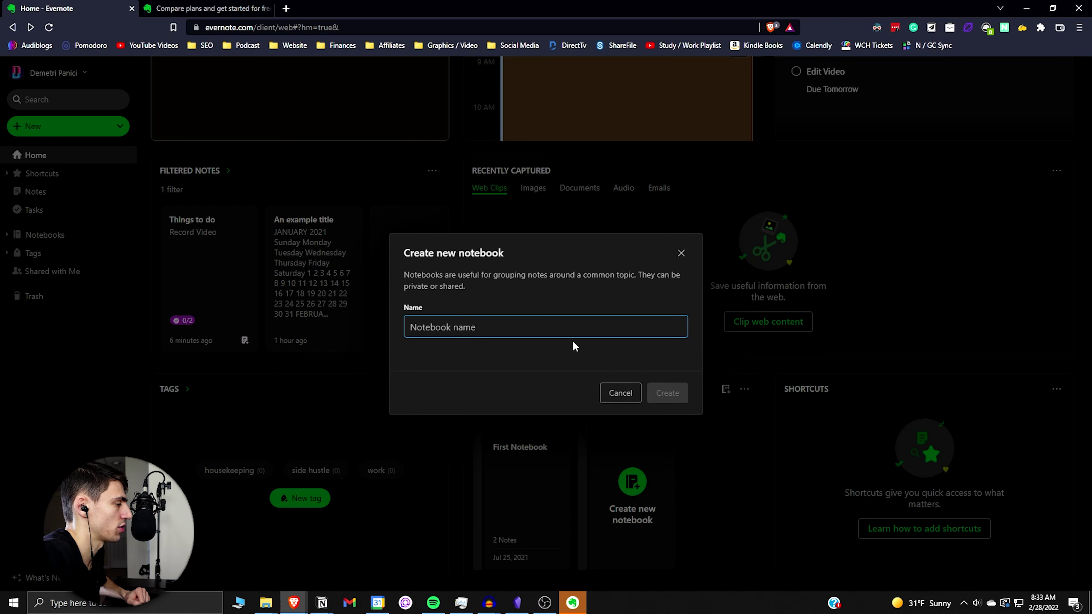
type("Side")
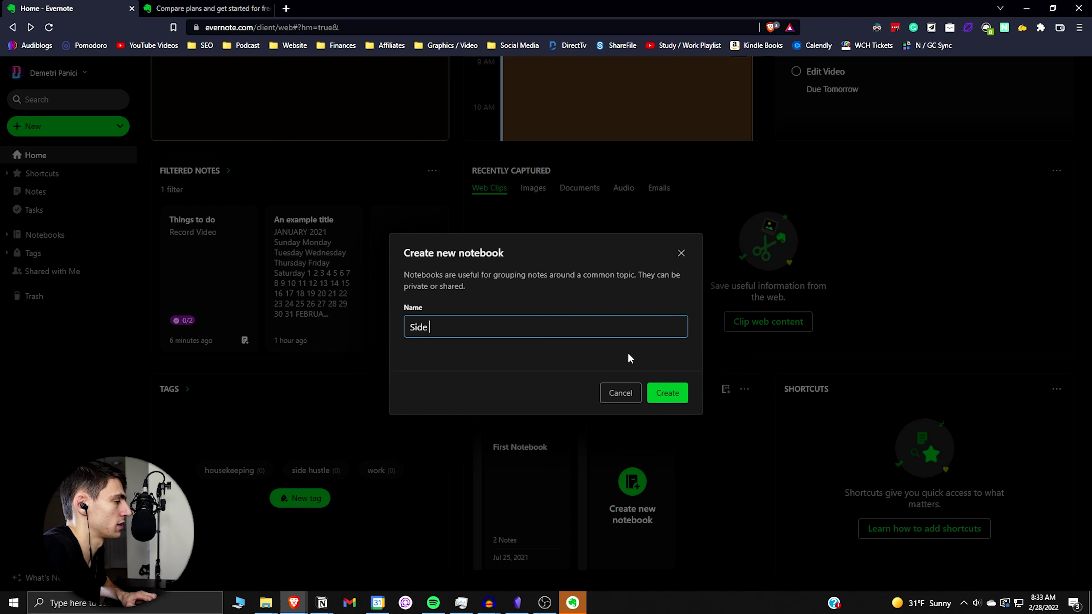
type(" Hustle Notebook")
key("Return")
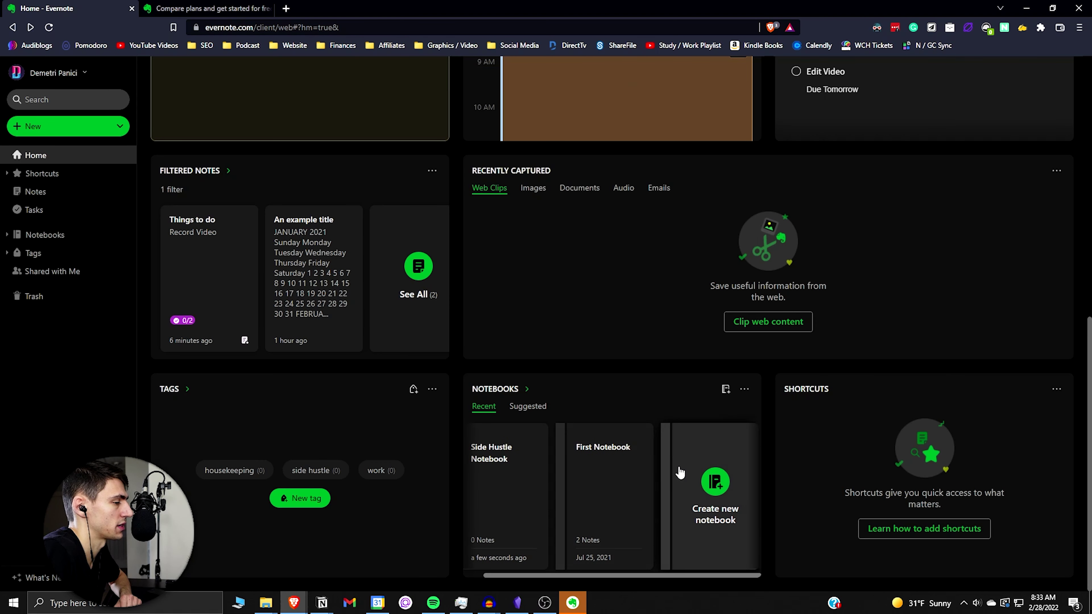
left_click(924, 529)
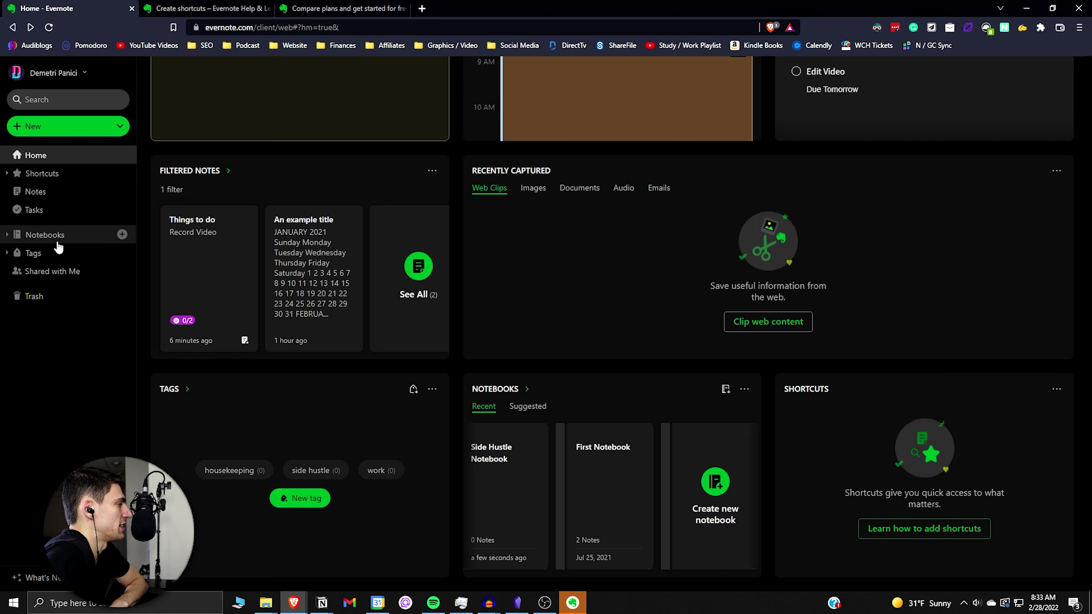
Add First Notebook to Shortcuts from the Notebooks page, then go back to Home
right_click(45, 239)
left_click(7, 236)
left_click(8, 235)
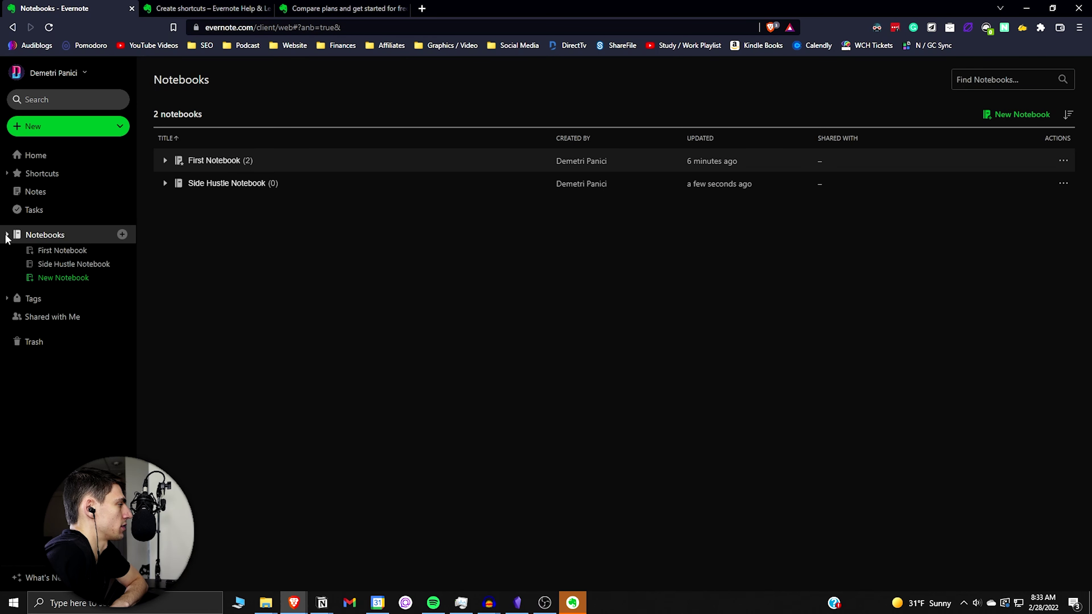
left_click(1063, 160)
left_click(1013, 269)
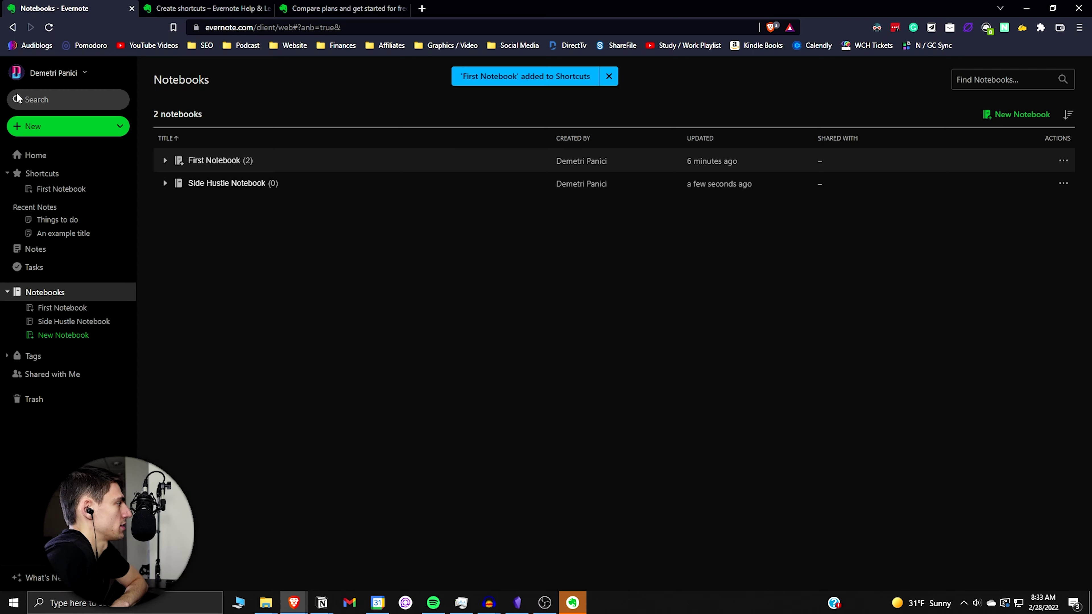
left_click(35, 158)
scroll(774, 404, "down", 5)
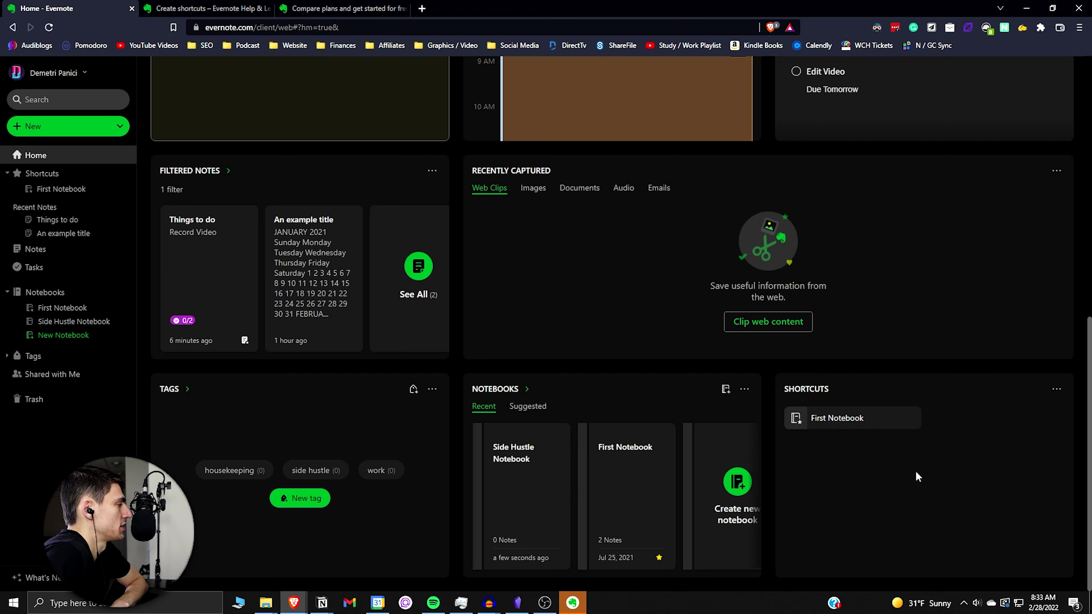
Scroll through the Web Clipper Quick Start Guide, then switch back to the Home - Evernote tab
scroll(917, 476, "up", 1)
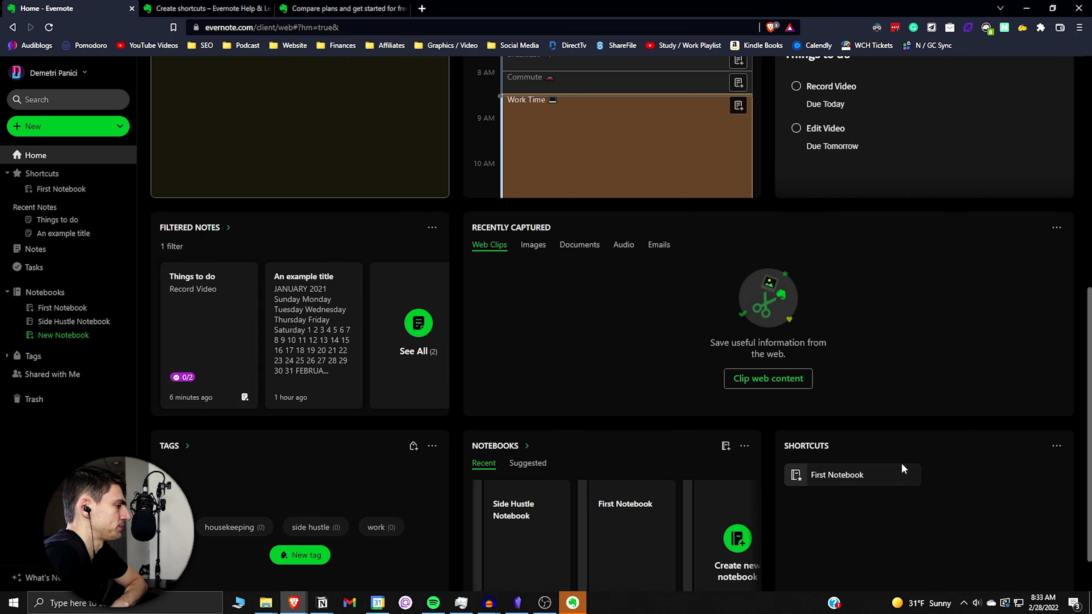
scroll(915, 471, "down", 1)
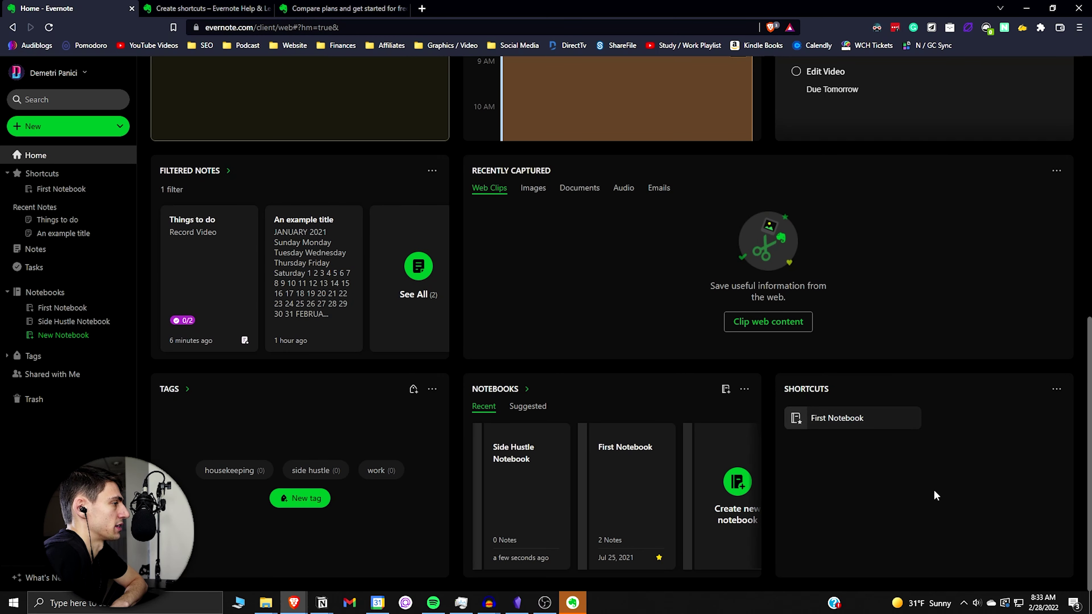
scroll(930, 456, "up", 2)
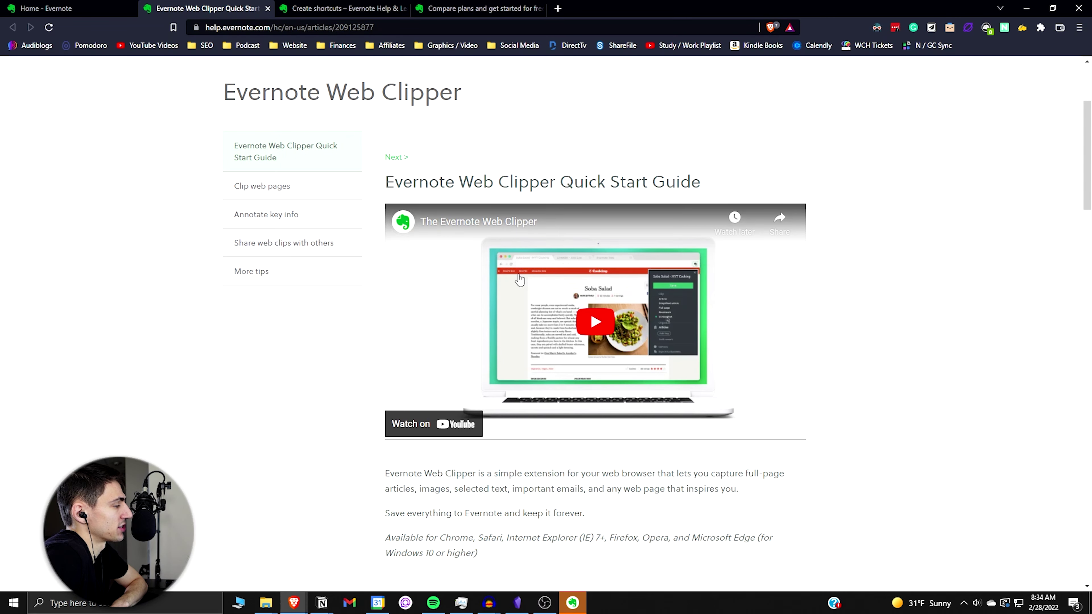
left_click(46, 8)
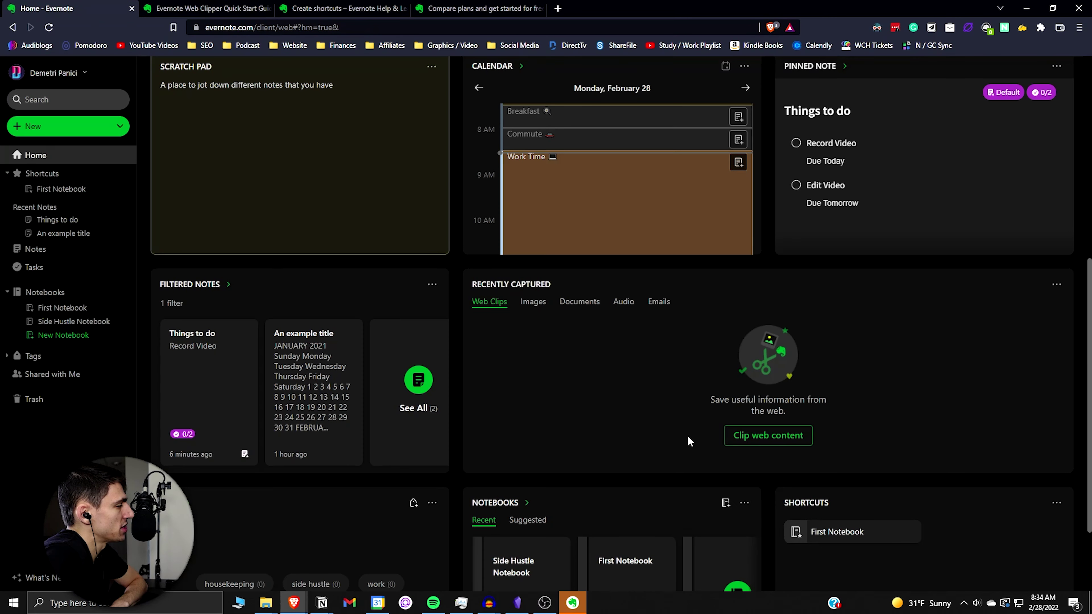
Cycle Recently Captured through Images, Documents and Emails, ending on Audio
left_click(543, 303)
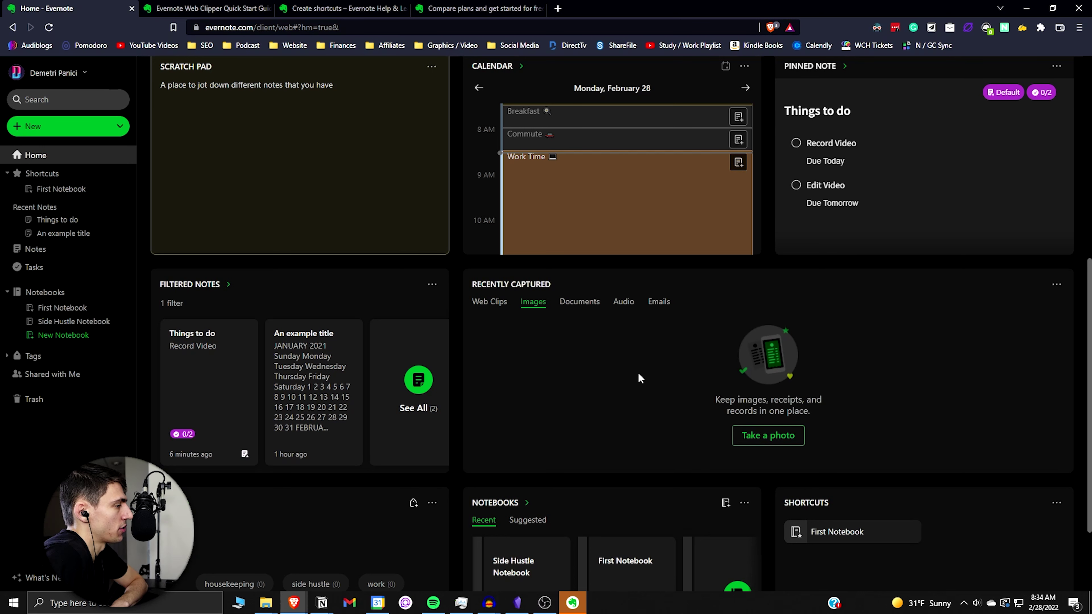
left_click(572, 305)
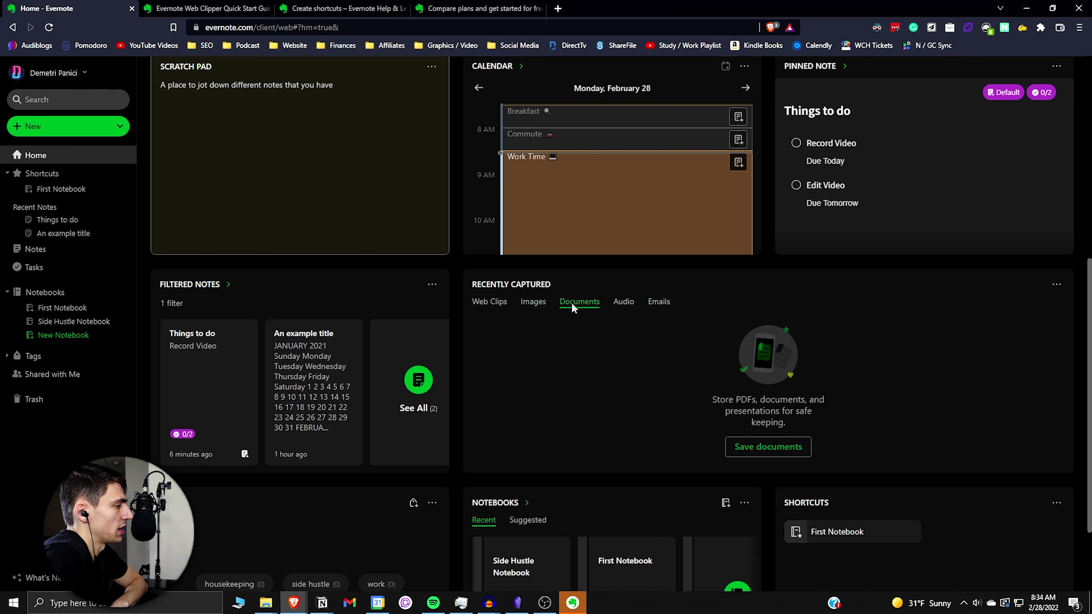
left_click(662, 306)
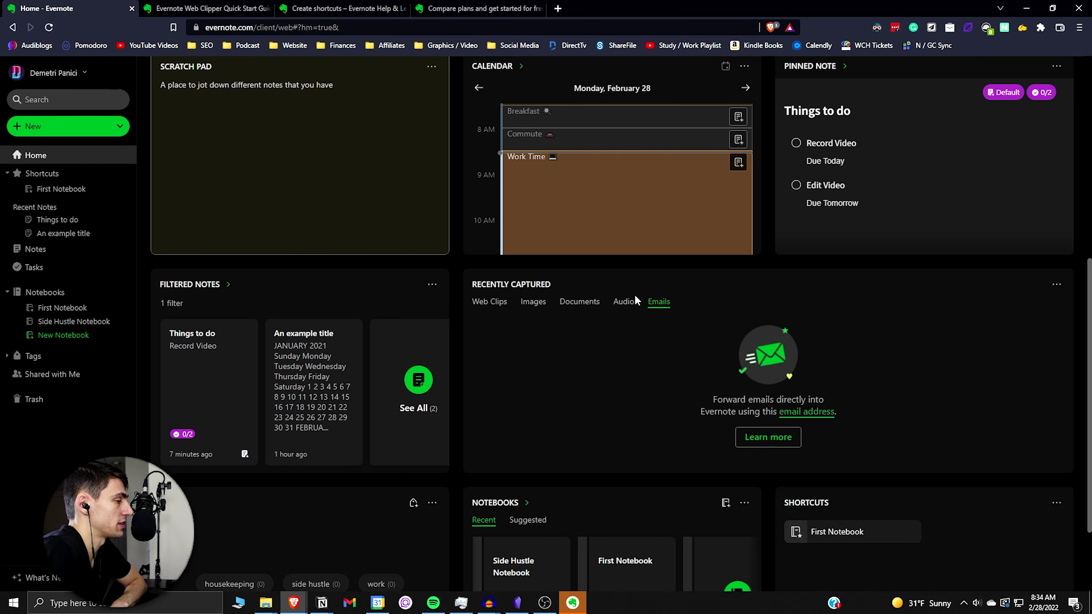
scroll(653, 481, "up", 1)
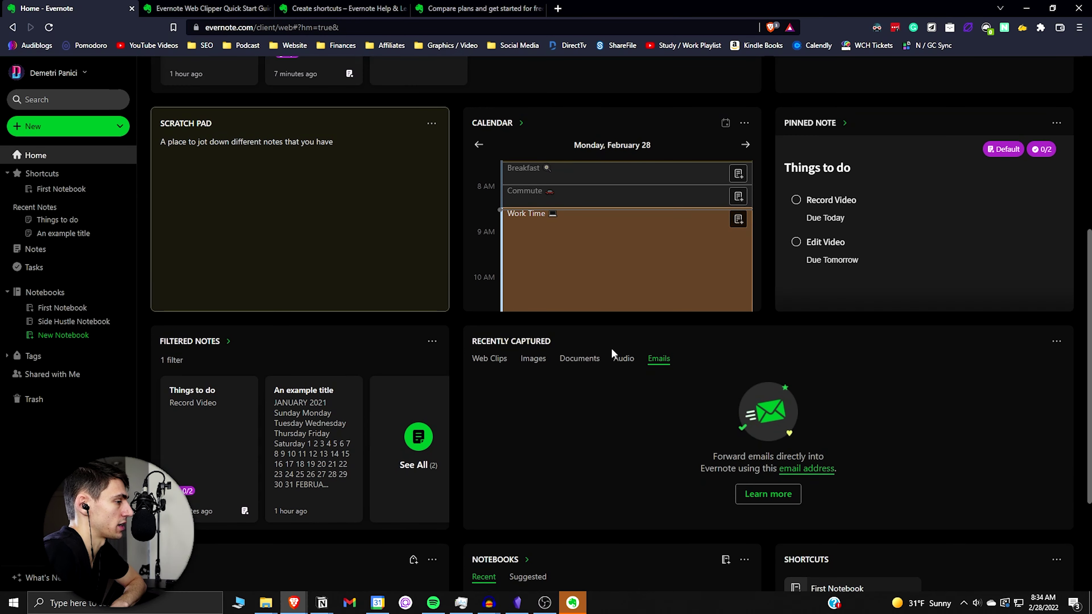
left_click(619, 359)
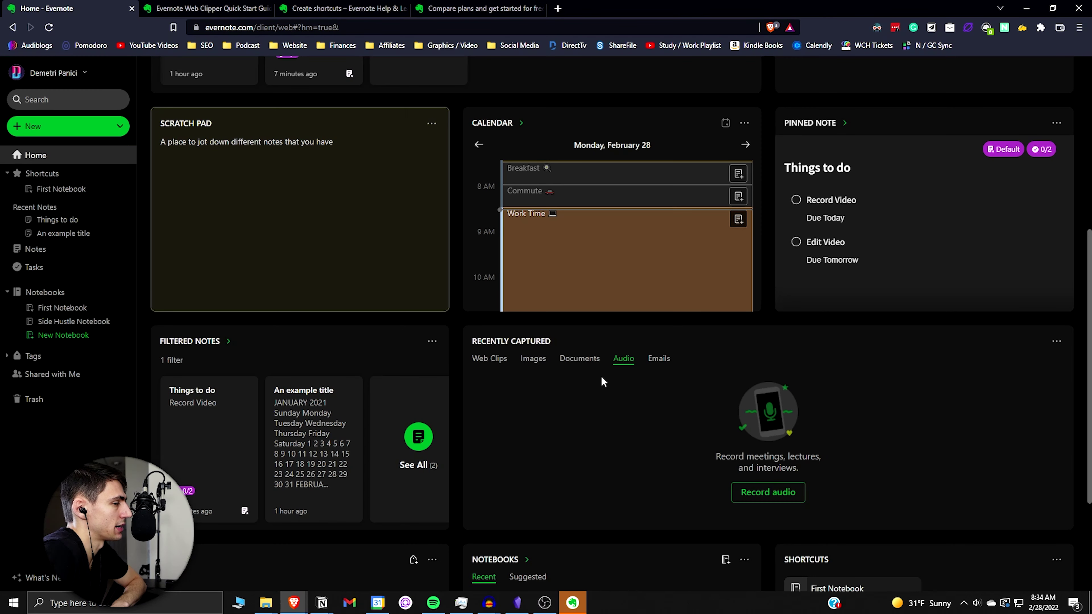
scroll(598, 385, "up", 8)
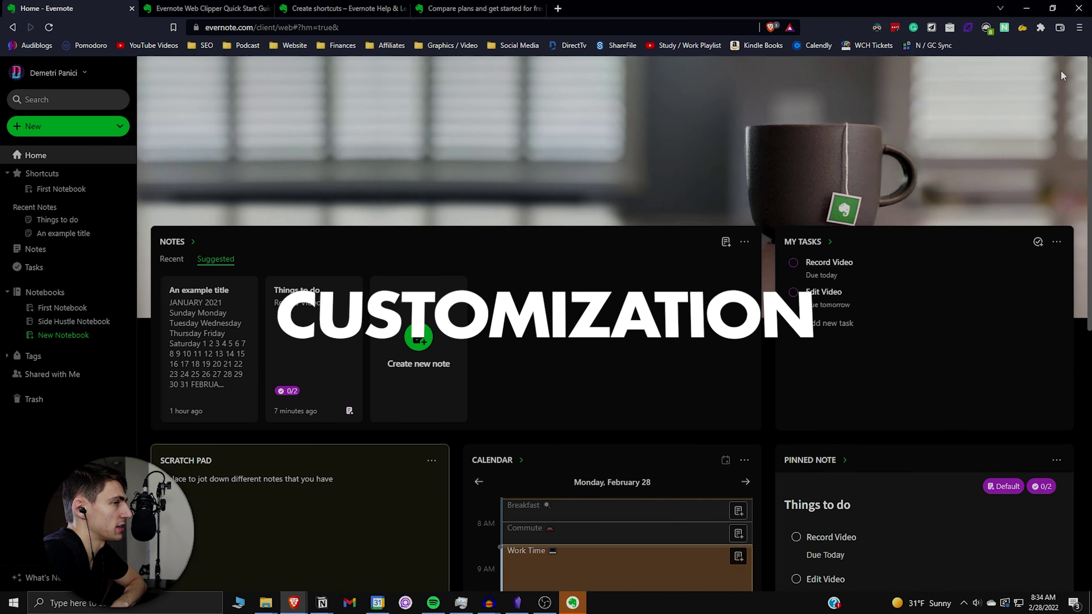
Enter Home customization and drag the Calendar widget to the top-right
mouse_move(1061, 70)
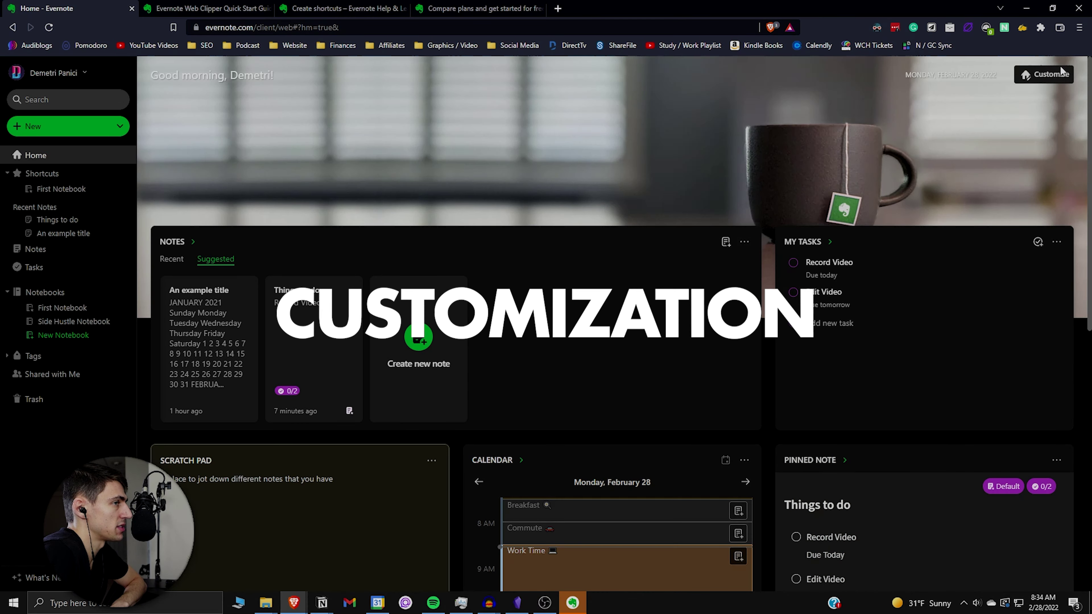
left_click(1056, 77)
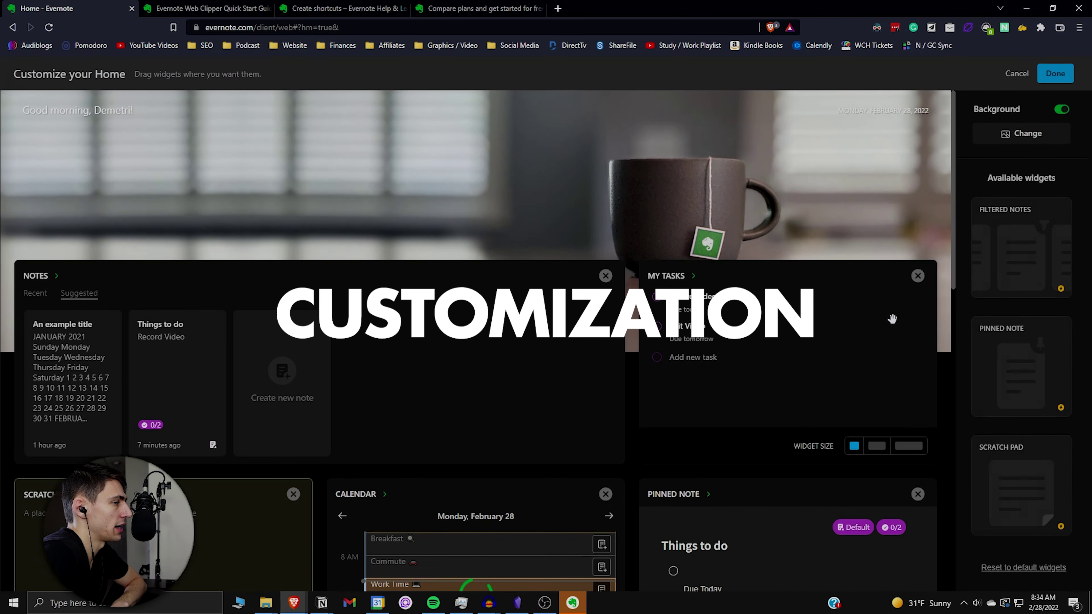
mouse_move(256, 329)
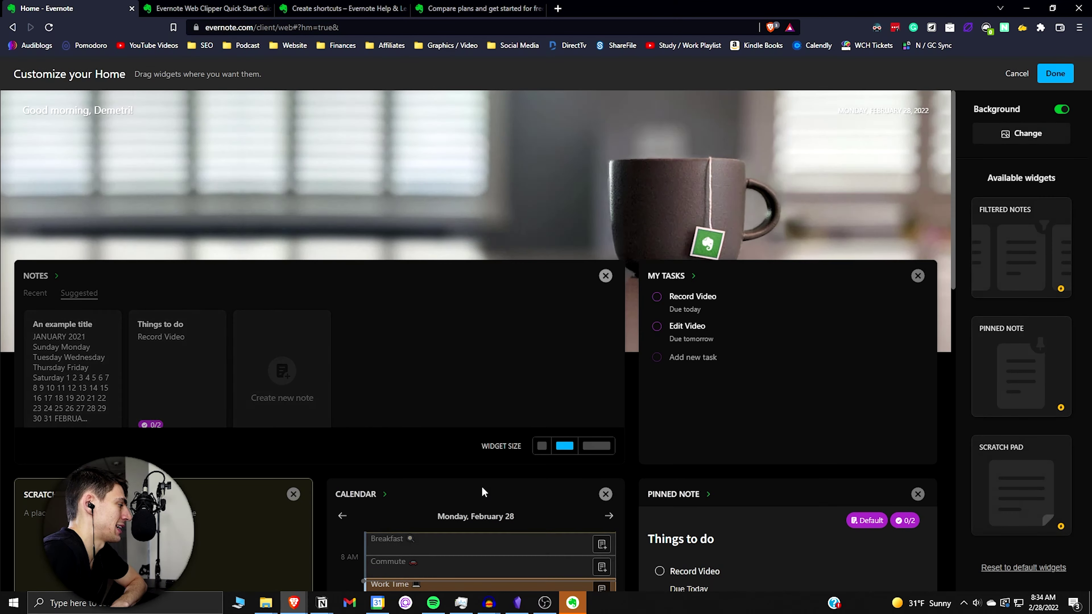
scroll(365, 369, "down", 2)
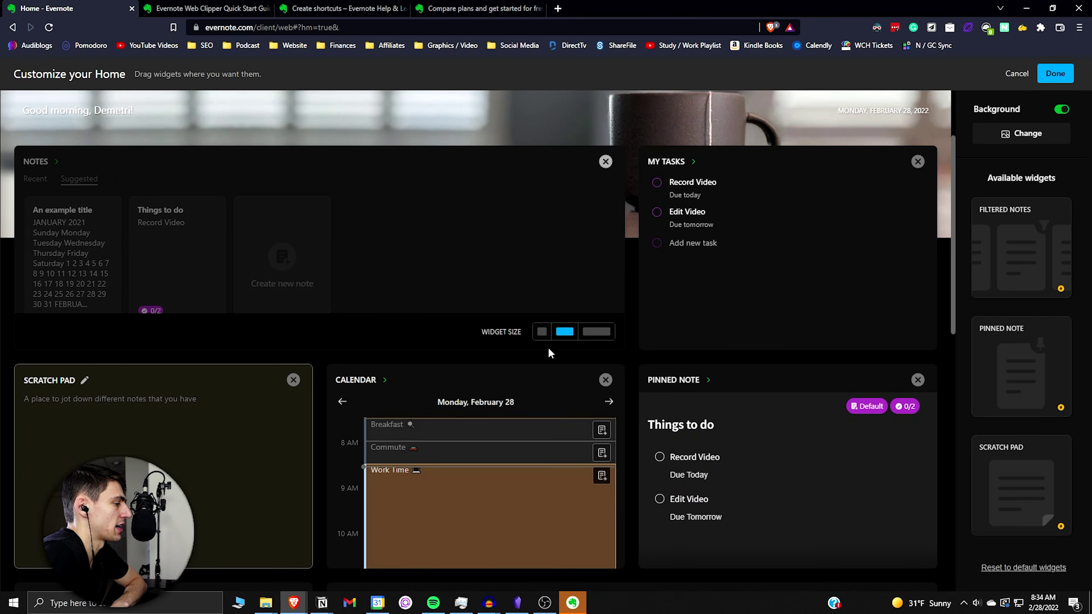
scroll(551, 349, "down", 2)
left_click_drag(388, 327, 873, 149)
scroll(597, 283, "up", 4)
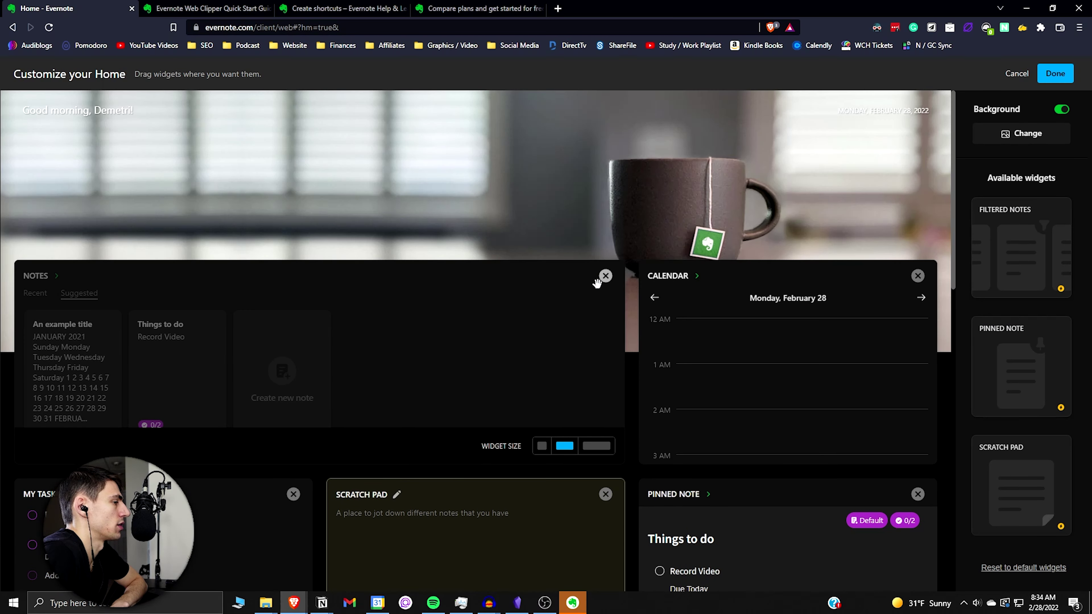
scroll(371, 299, "down", 3)
Remove the Notes, Scratch Pad and Tags widgets and move My Tasks top-left
left_click(606, 162)
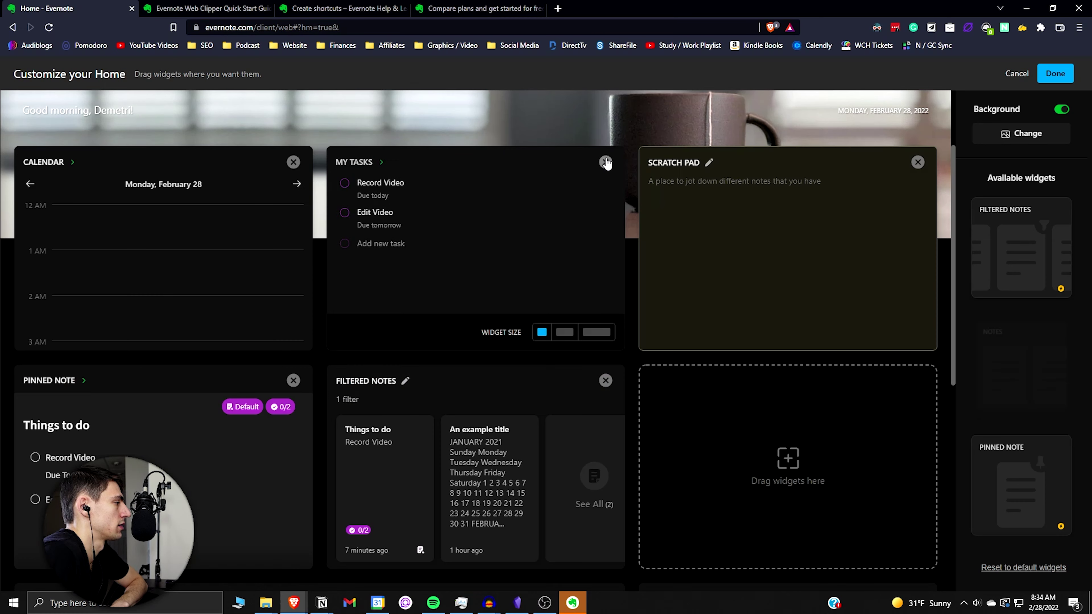
left_click_drag(361, 163, 56, 181)
scroll(531, 251, "up", 2)
left_click(918, 268)
scroll(298, 430, "down", 6)
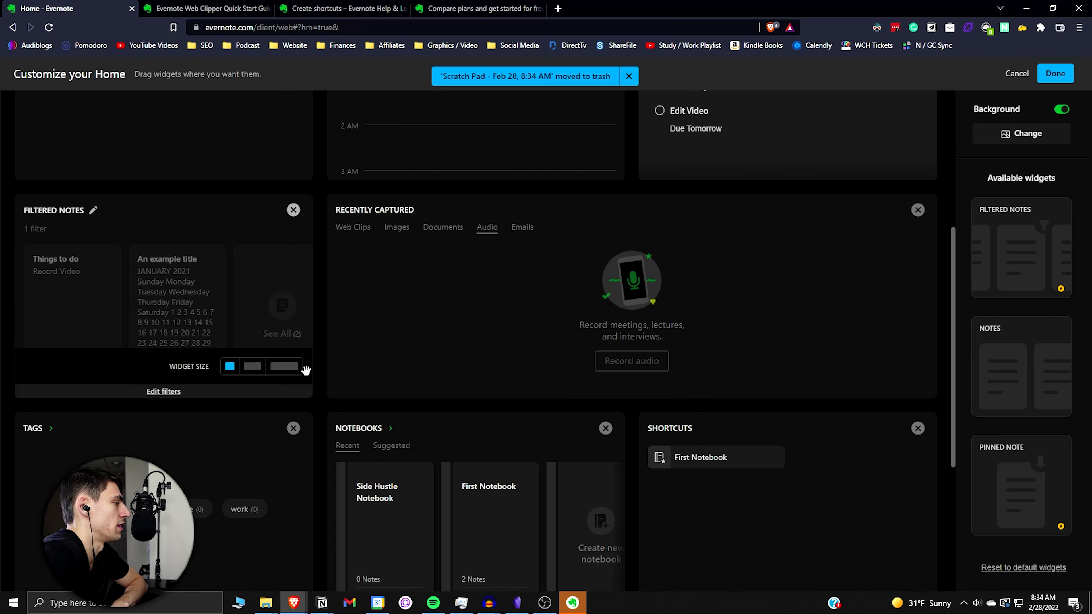
left_click(294, 428)
scroll(358, 353, "up", 2)
Remove the Filtered Notes widget from Home
scroll(324, 459, "down", 2)
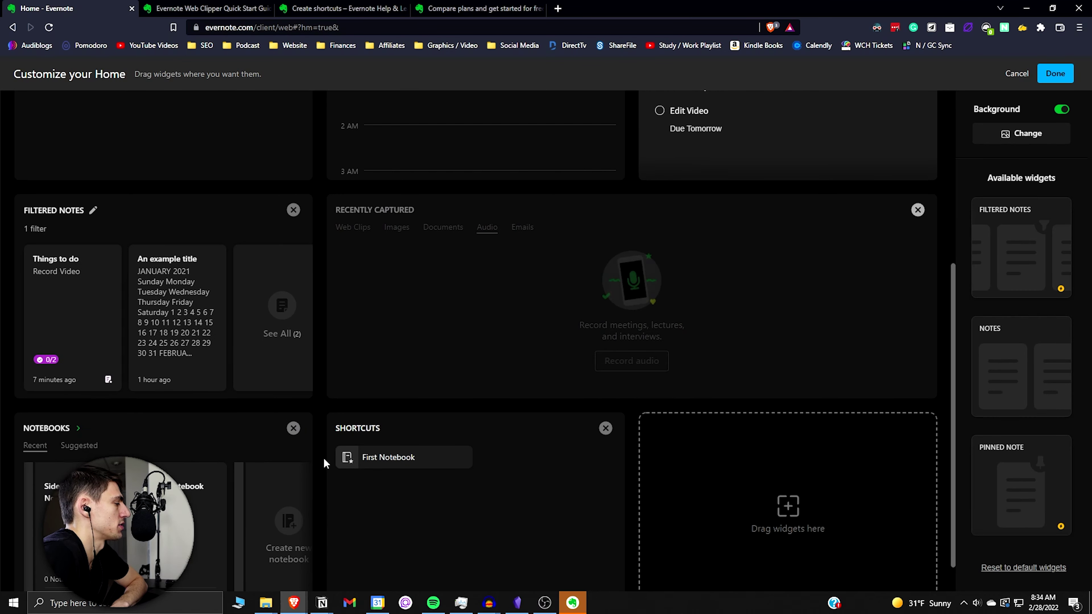
mouse_move(388, 287)
scroll(388, 287, "up", 6)
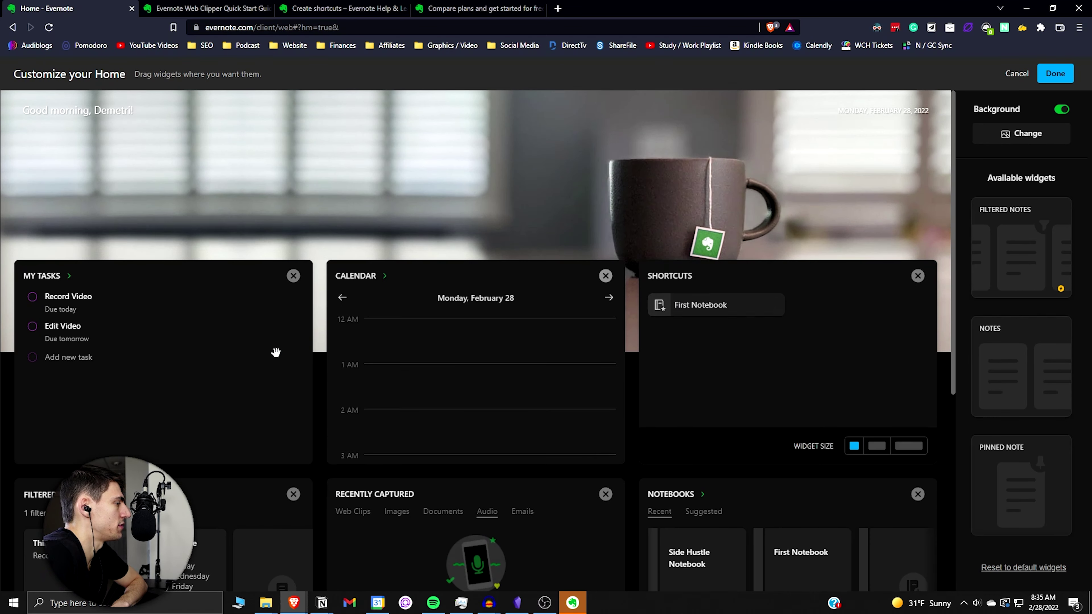
mouse_move(55, 348)
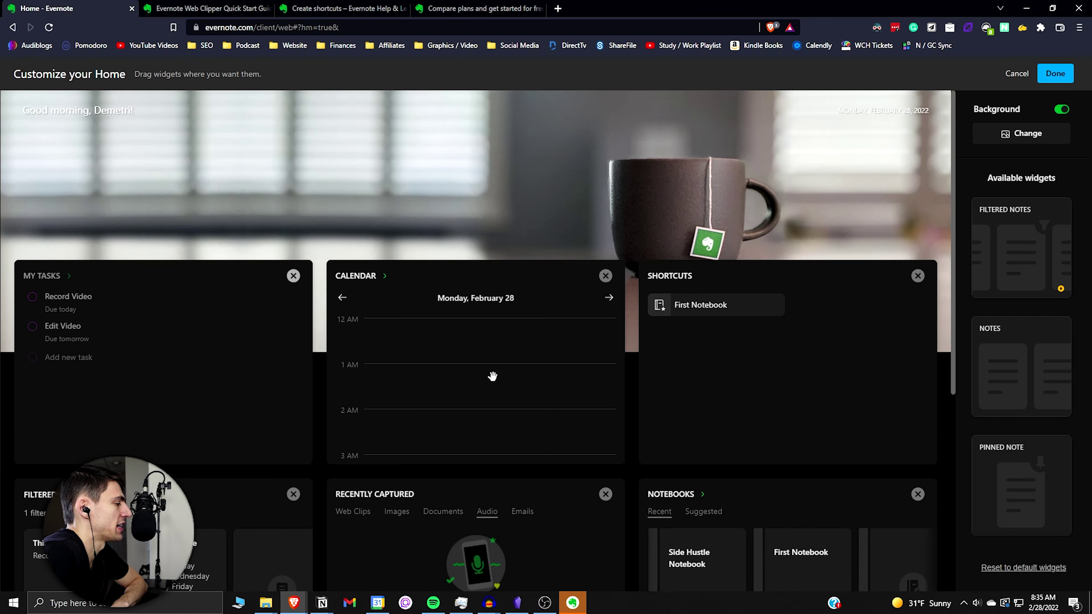
scroll(250, 316, "down", 4)
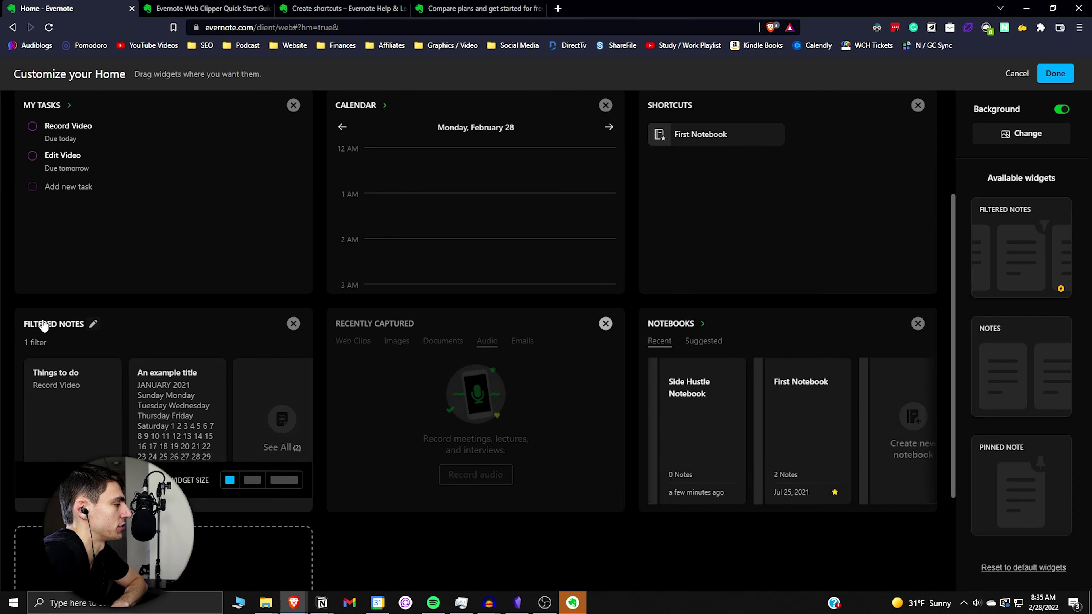
left_click(293, 324)
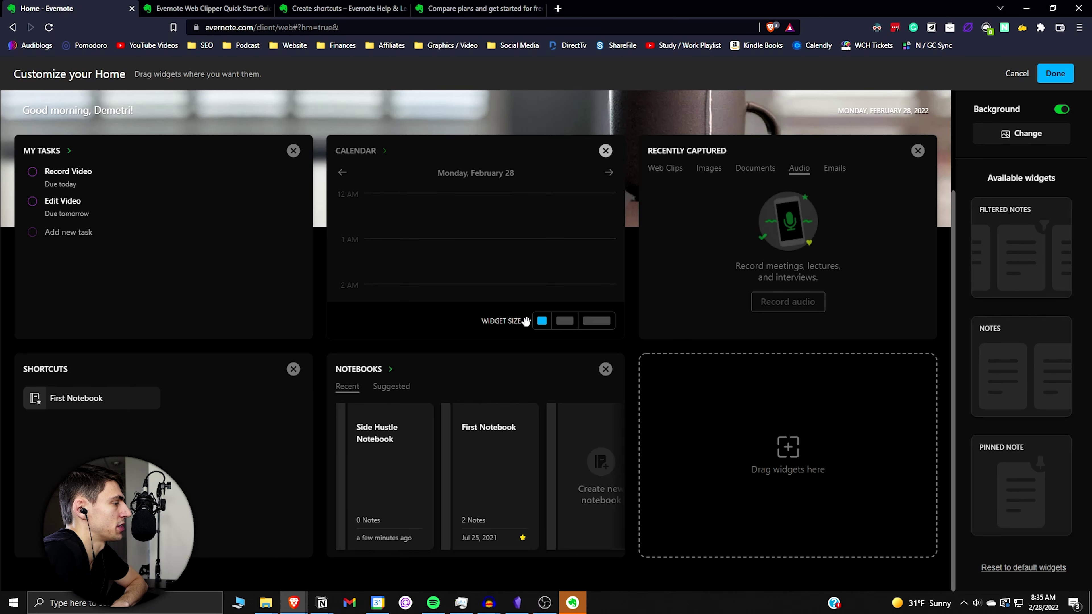
Try medium and small sizes on Calendar and My Tasks, leaving Calendar medium
left_click(562, 323)
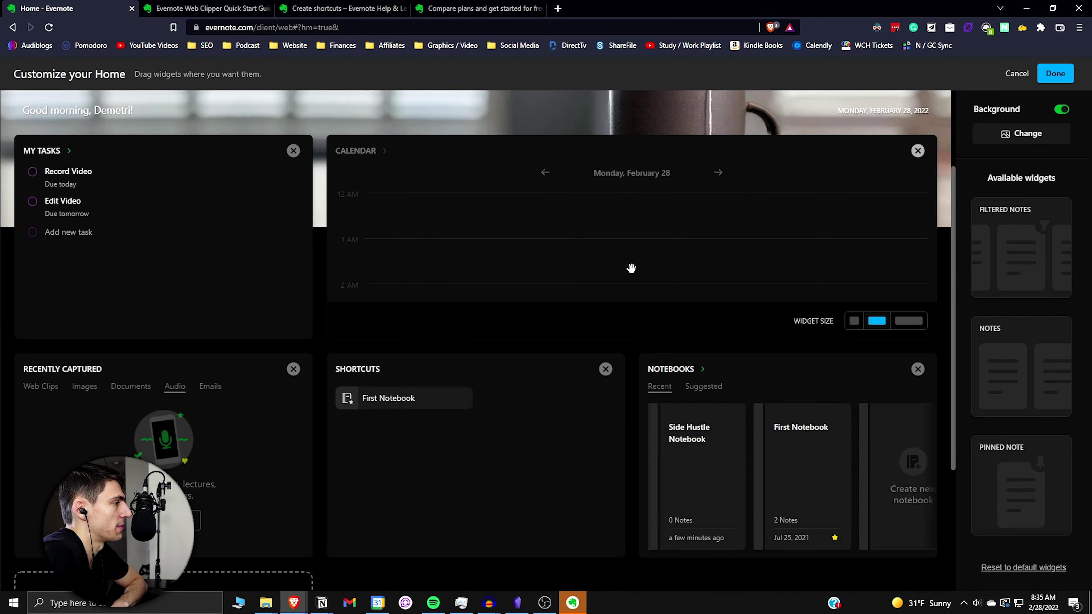
scroll(593, 266, "up", 3)
scroll(490, 364, "down", 3)
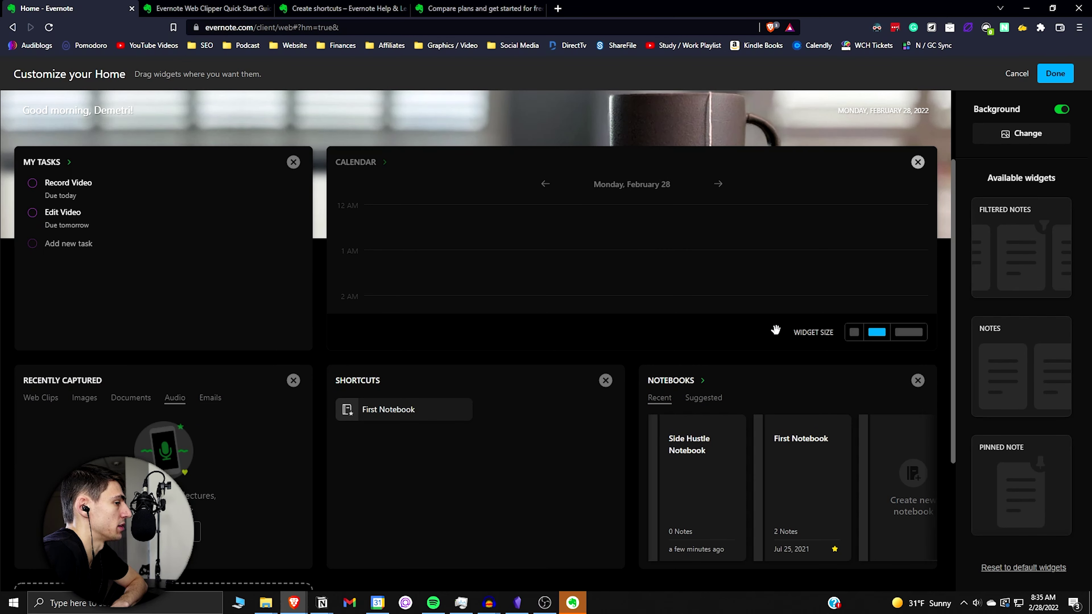
left_click(855, 333)
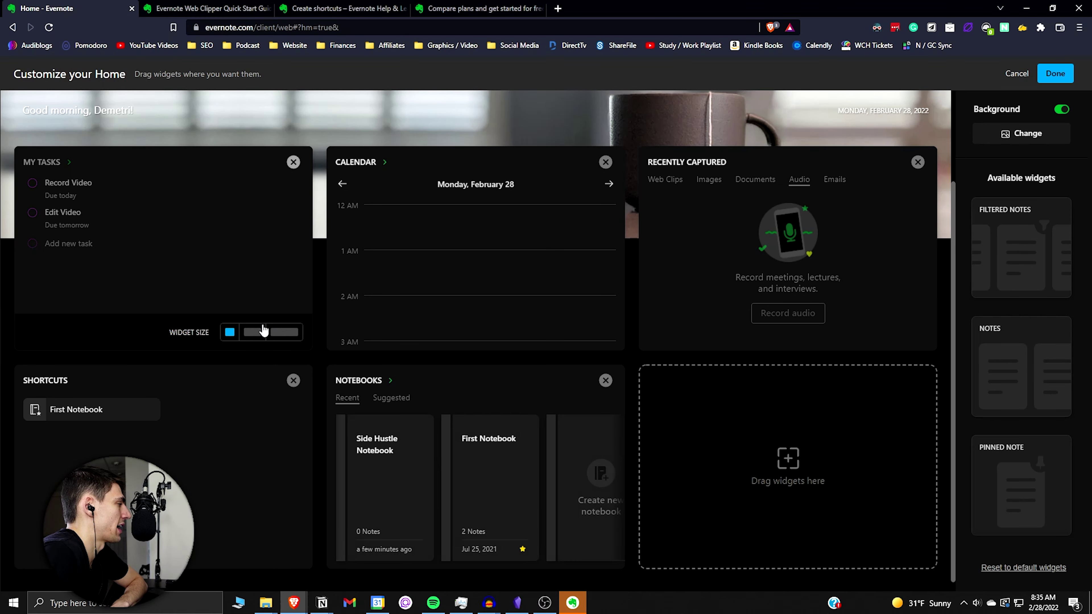
left_click(252, 332)
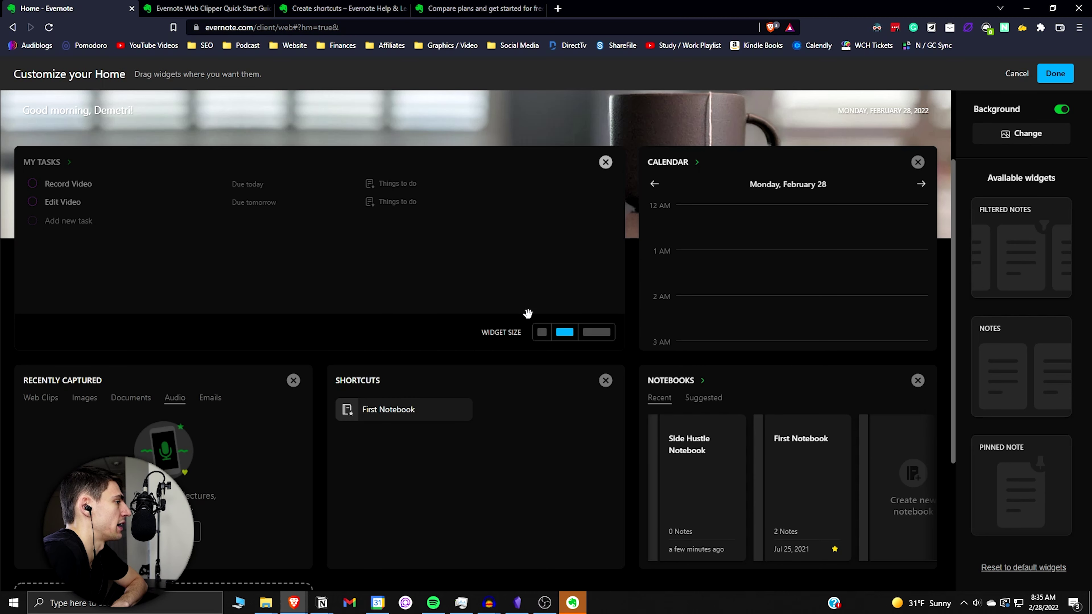
left_click(541, 335)
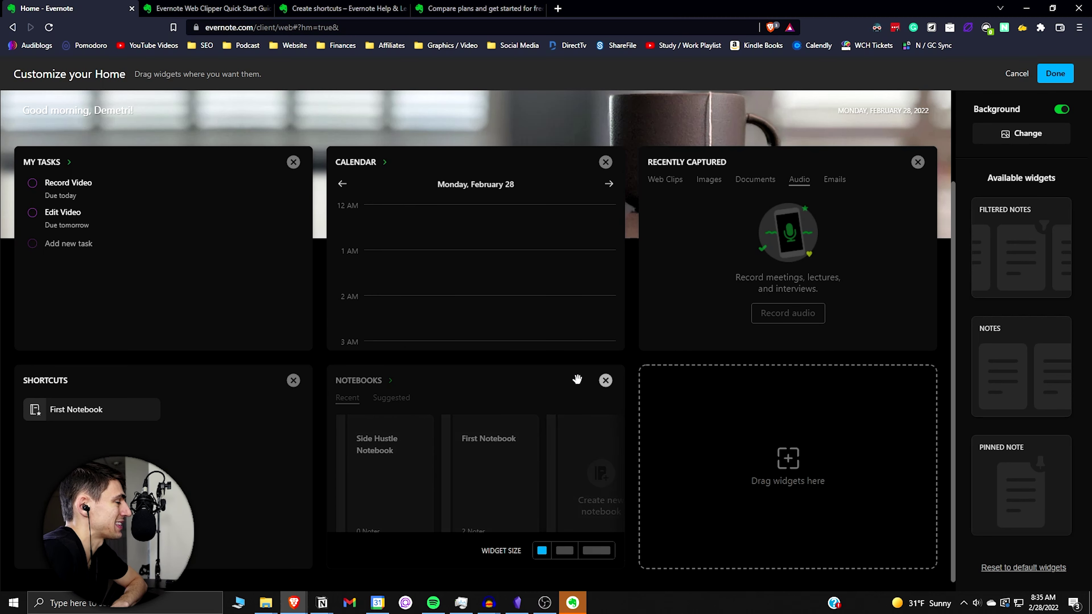
scroll(604, 349, "down", 1)
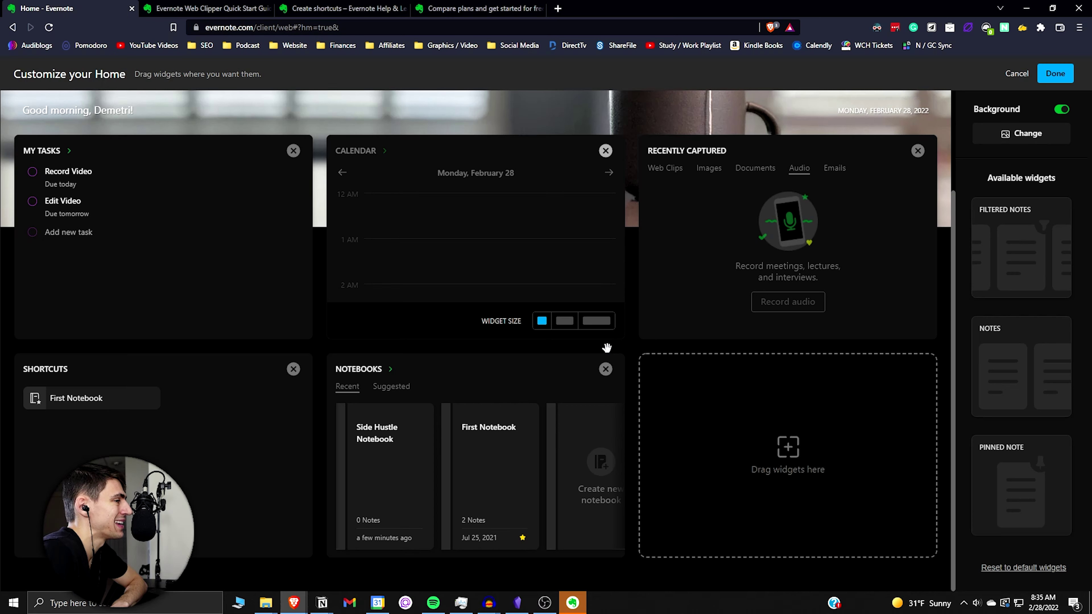
left_click(573, 323)
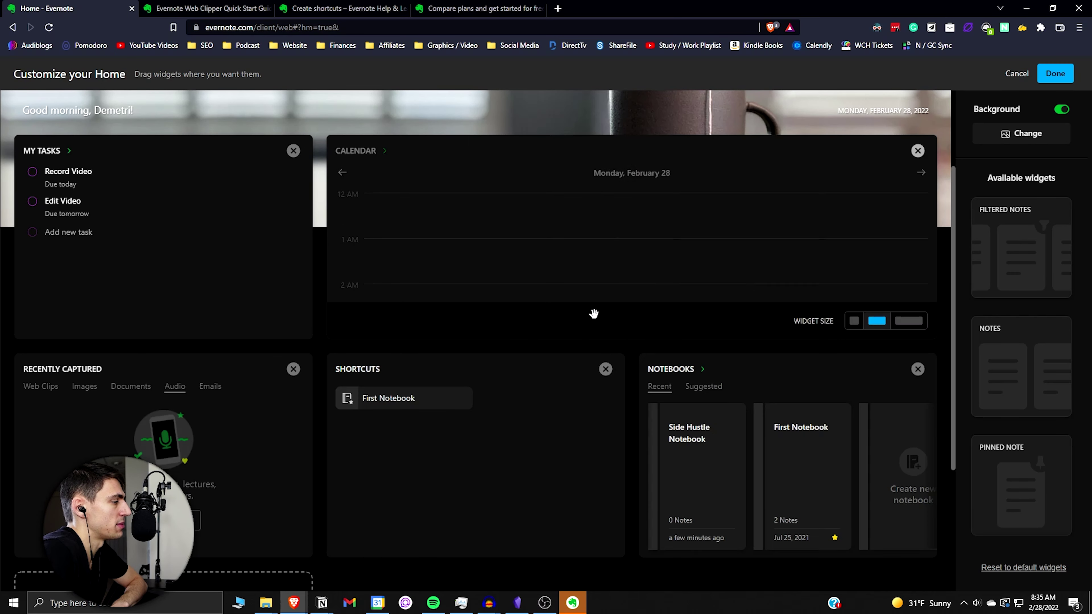
Save the widget layout and set the lake pier image as the Home background
left_click(1057, 73)
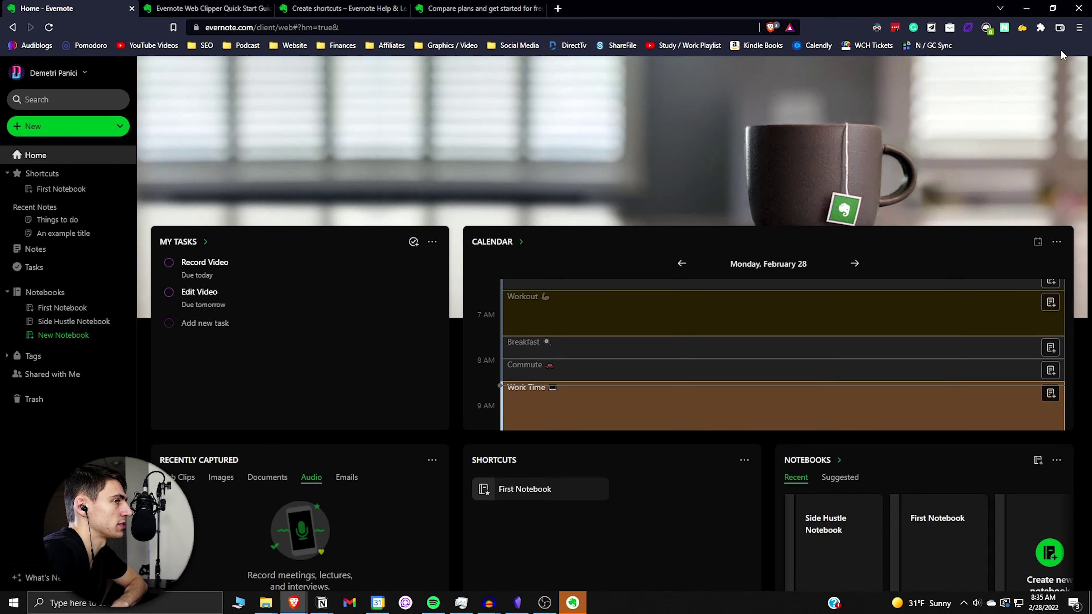
left_click(1055, 76)
left_click(1043, 133)
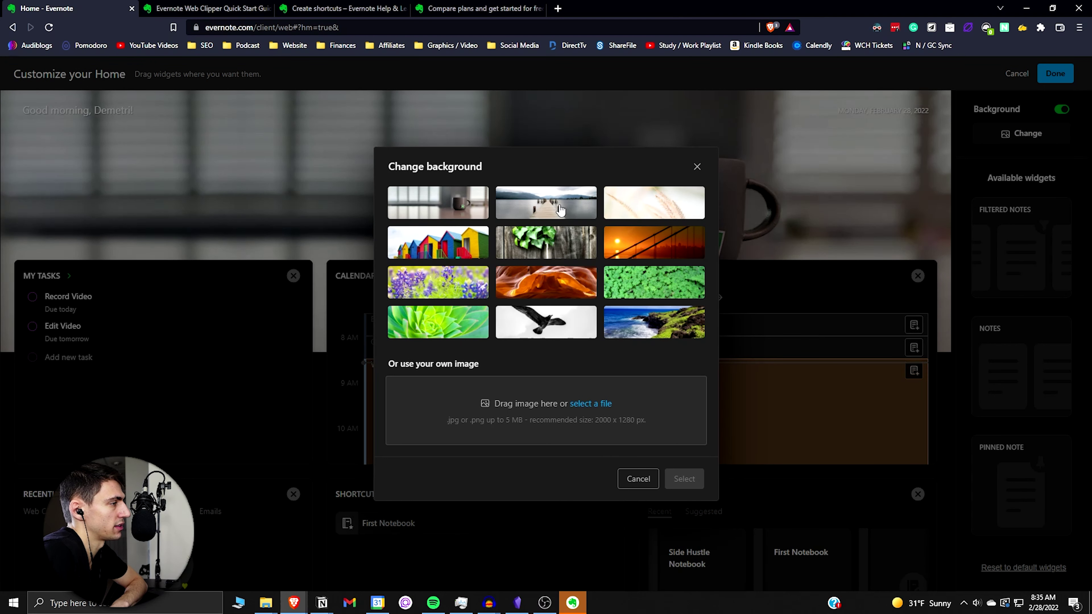
left_click(561, 210)
left_click(671, 482)
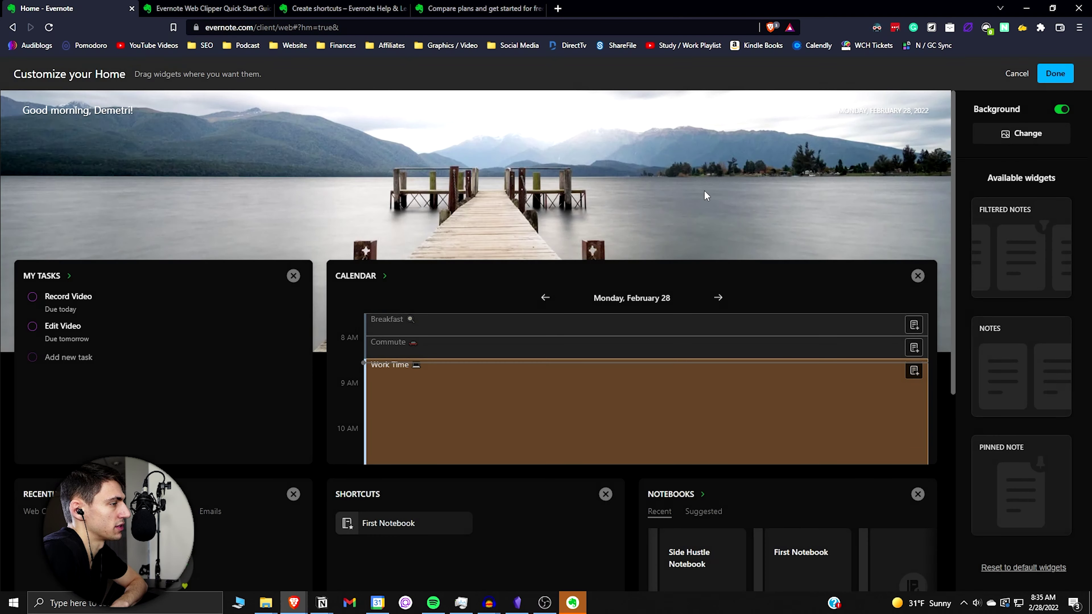
scroll(549, 188, "down", 5)
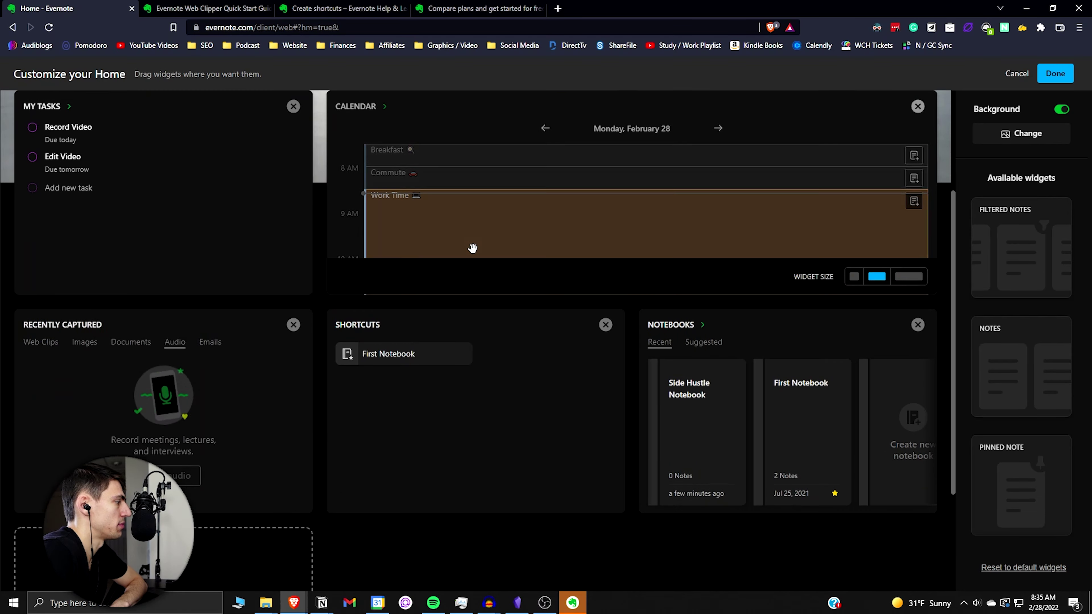
scroll(534, 334, "down", 1)
scroll(534, 334, "up", 4)
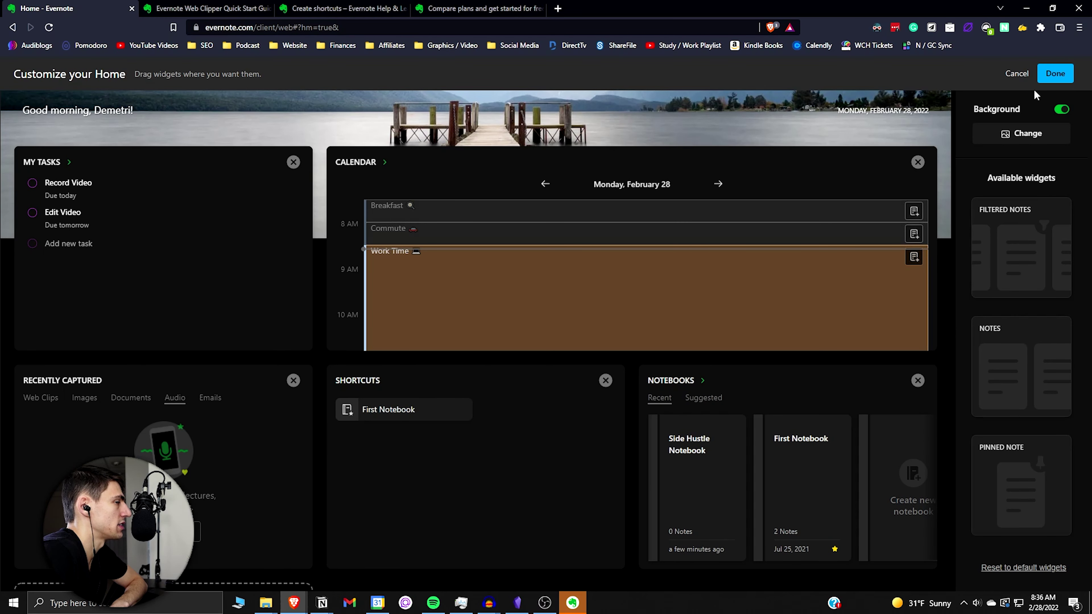
left_click(1054, 74)
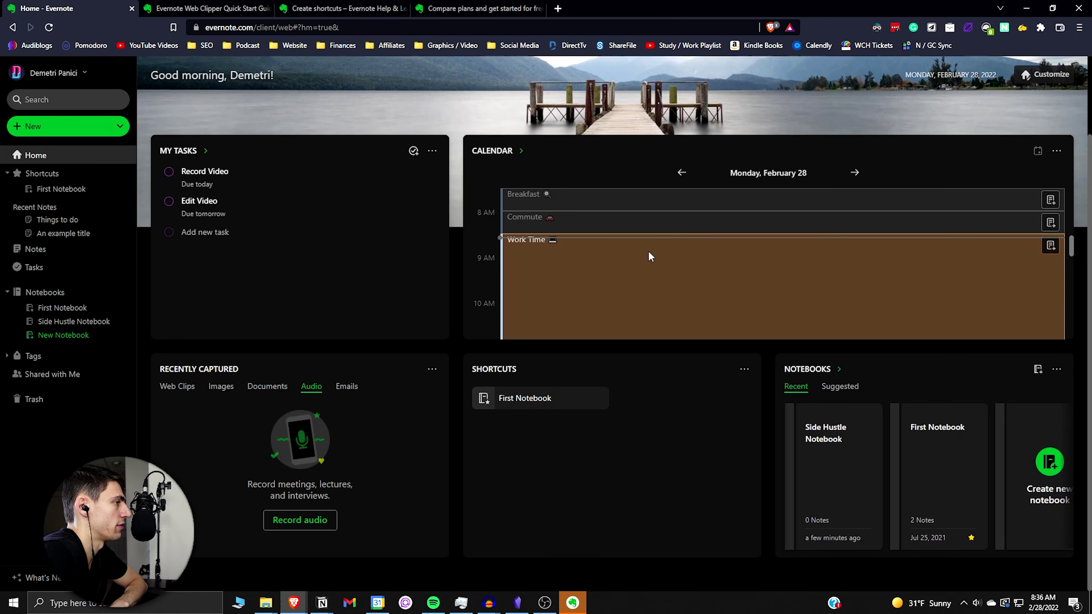